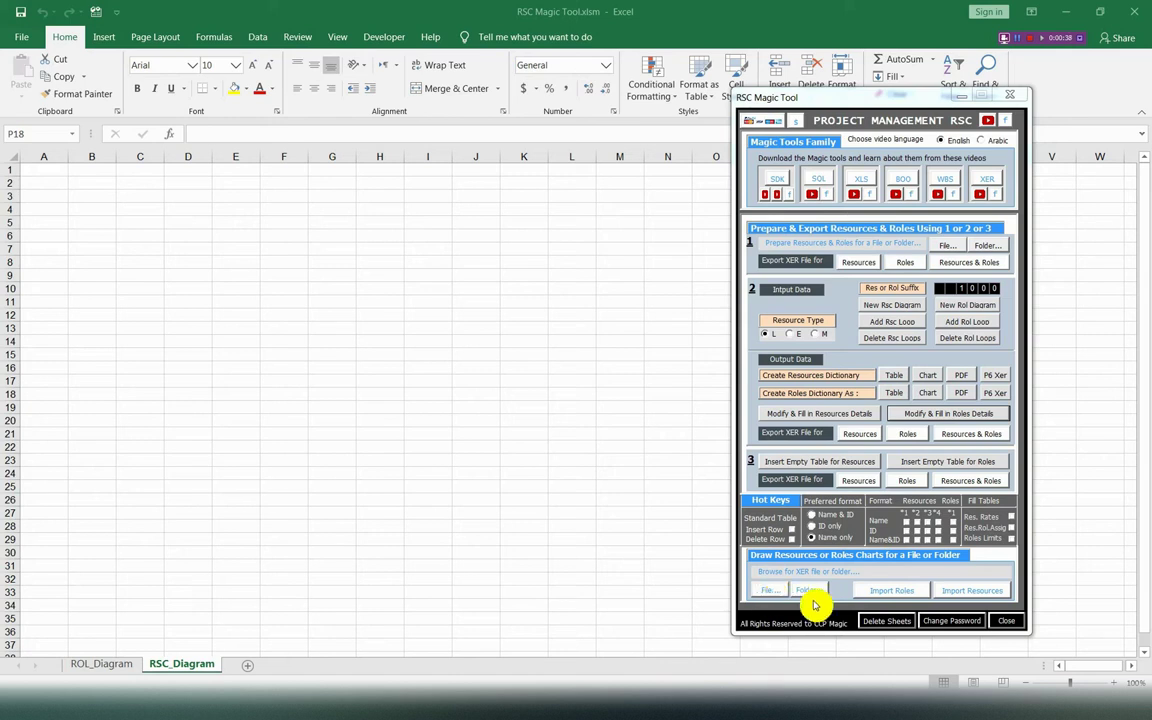
# Step: Import the resources of all XER files in the Resources E folder to draw their resource charts
pyautogui.click(811, 591)
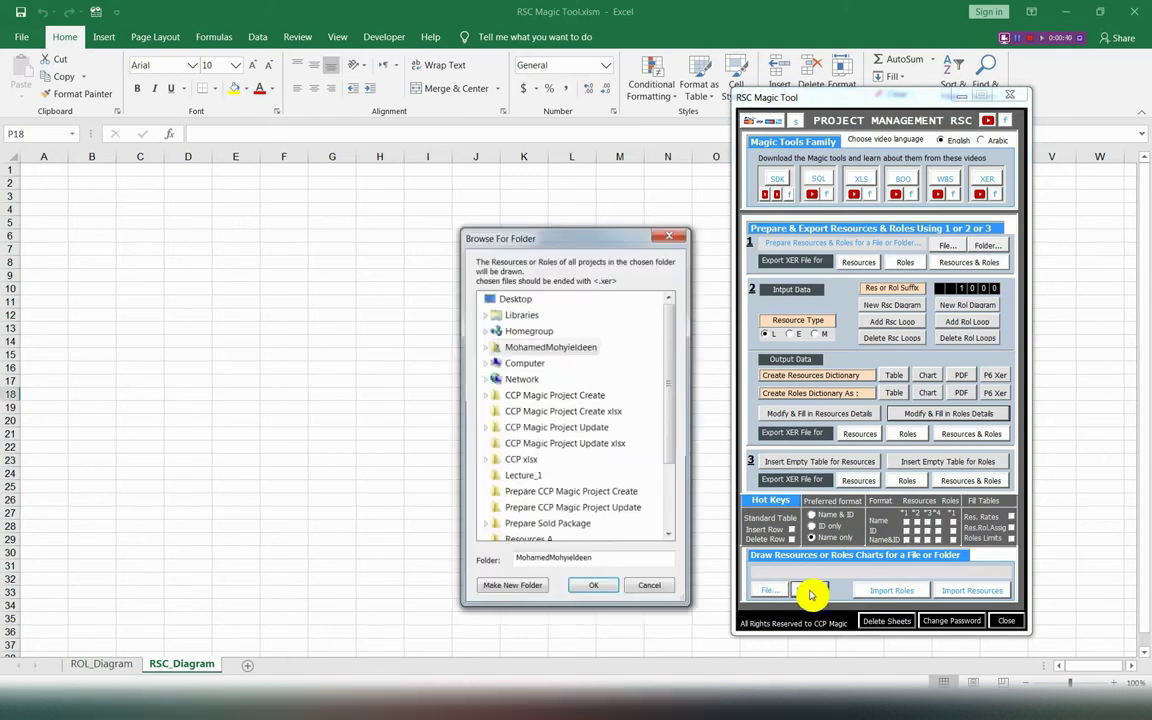
pyautogui.scroll(-1, 674, 460)
pyautogui.scroll(-1, 673, 467)
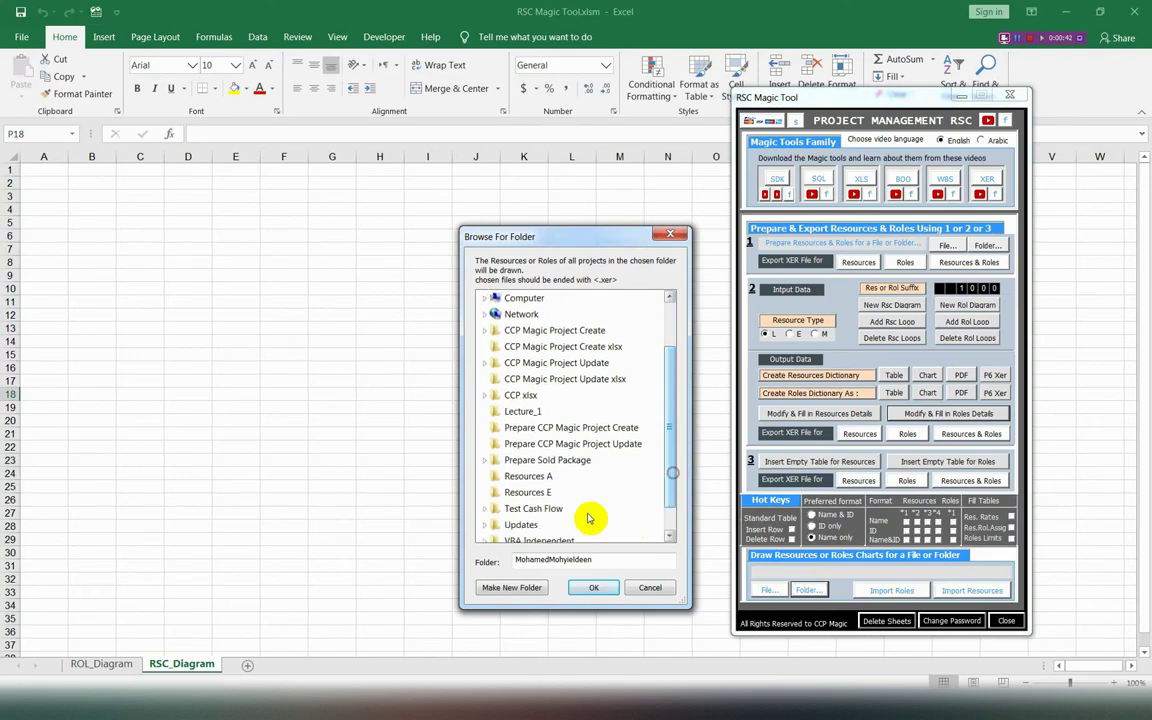
pyautogui.click(524, 492)
pyautogui.click(594, 588)
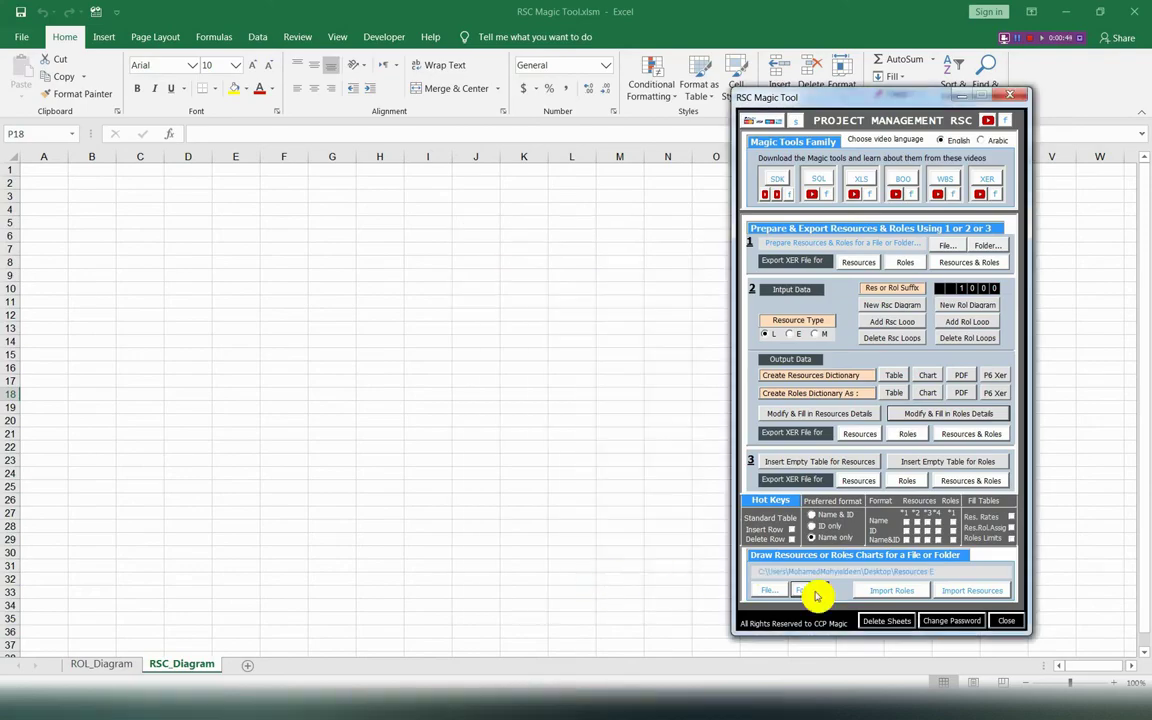
pyautogui.click(946, 590)
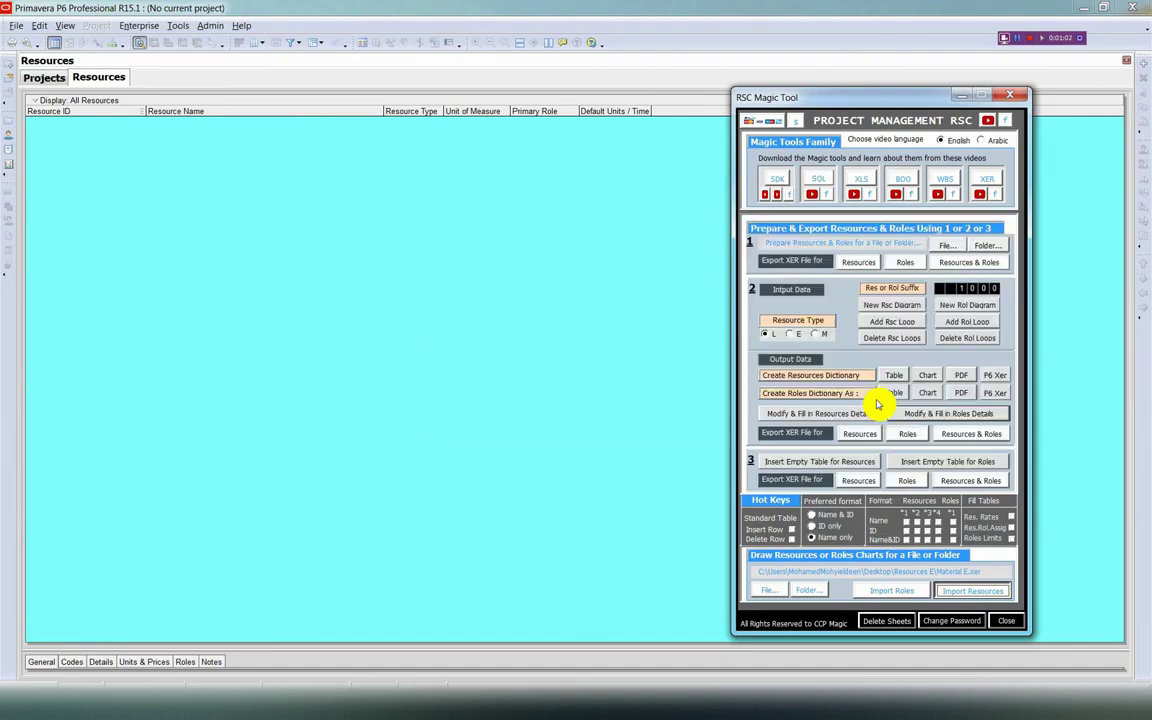
pyautogui.click(676, 404)
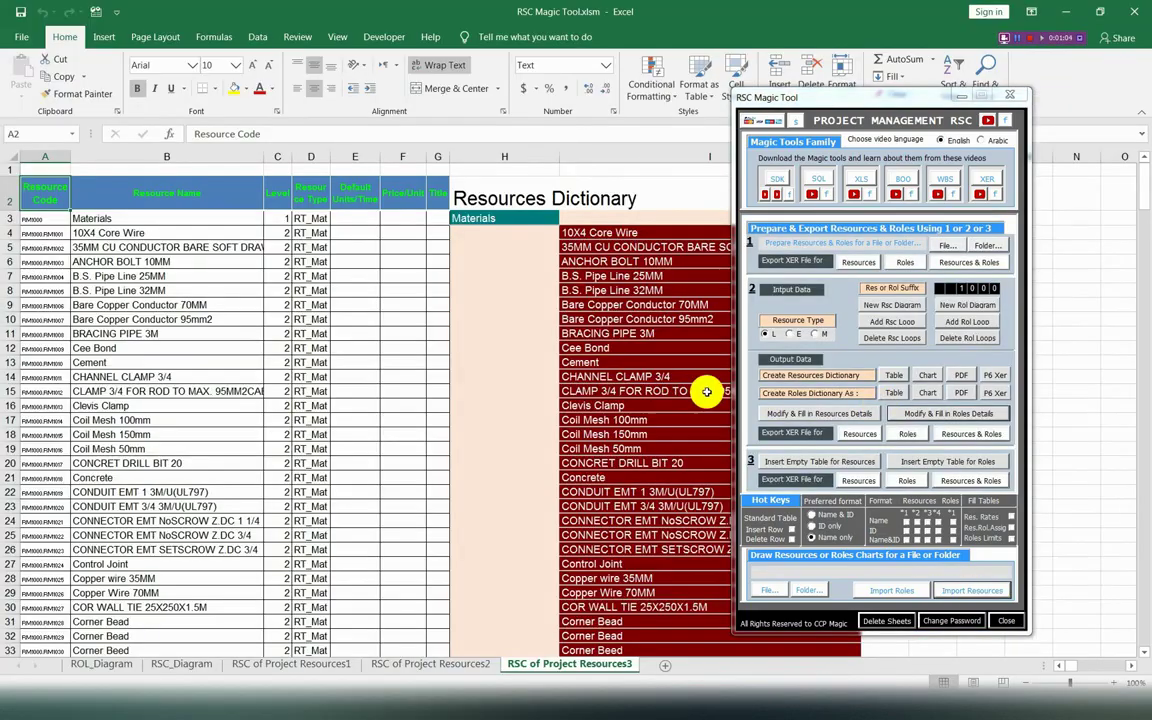
# Step: Review the imported equipment, labor and material charts on the three RSC of Project Resources sheets
pyautogui.click(287, 665)
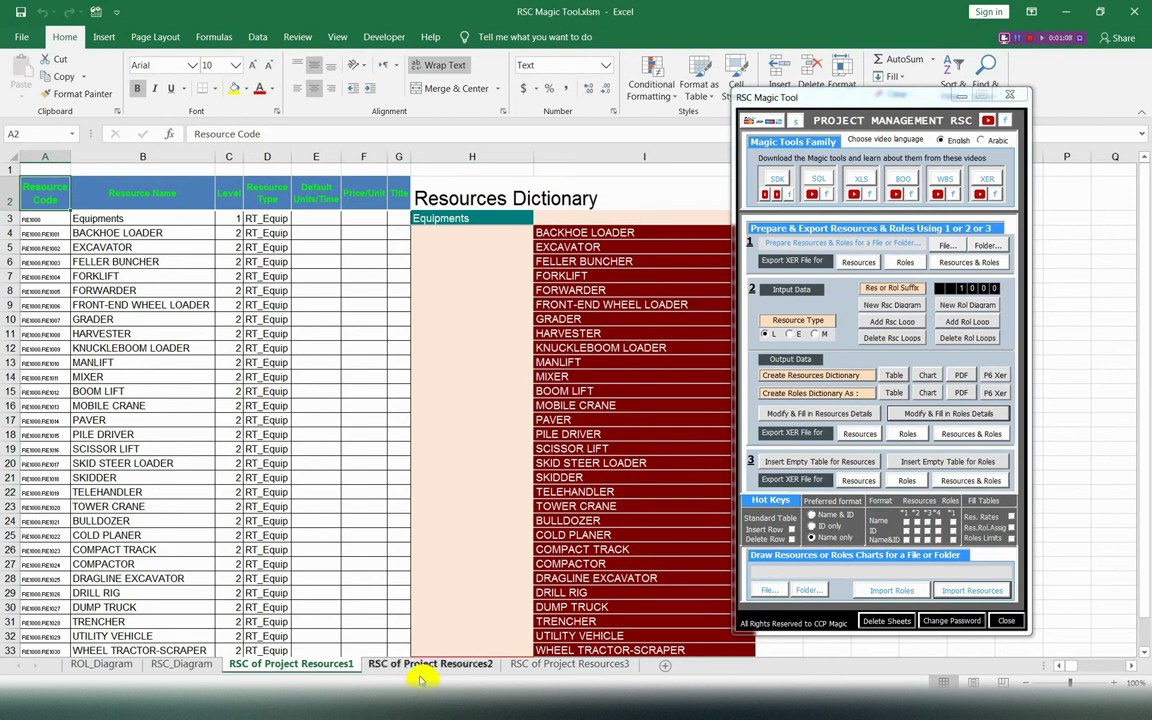
pyautogui.click(455, 665)
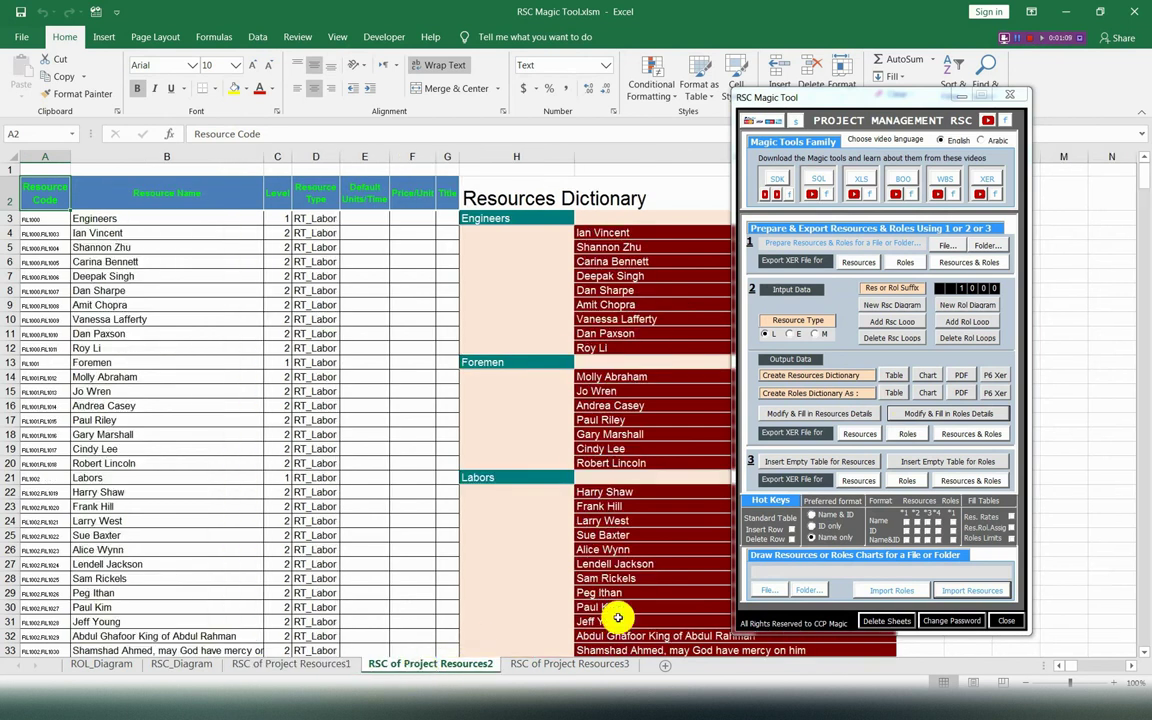
pyautogui.click(524, 666)
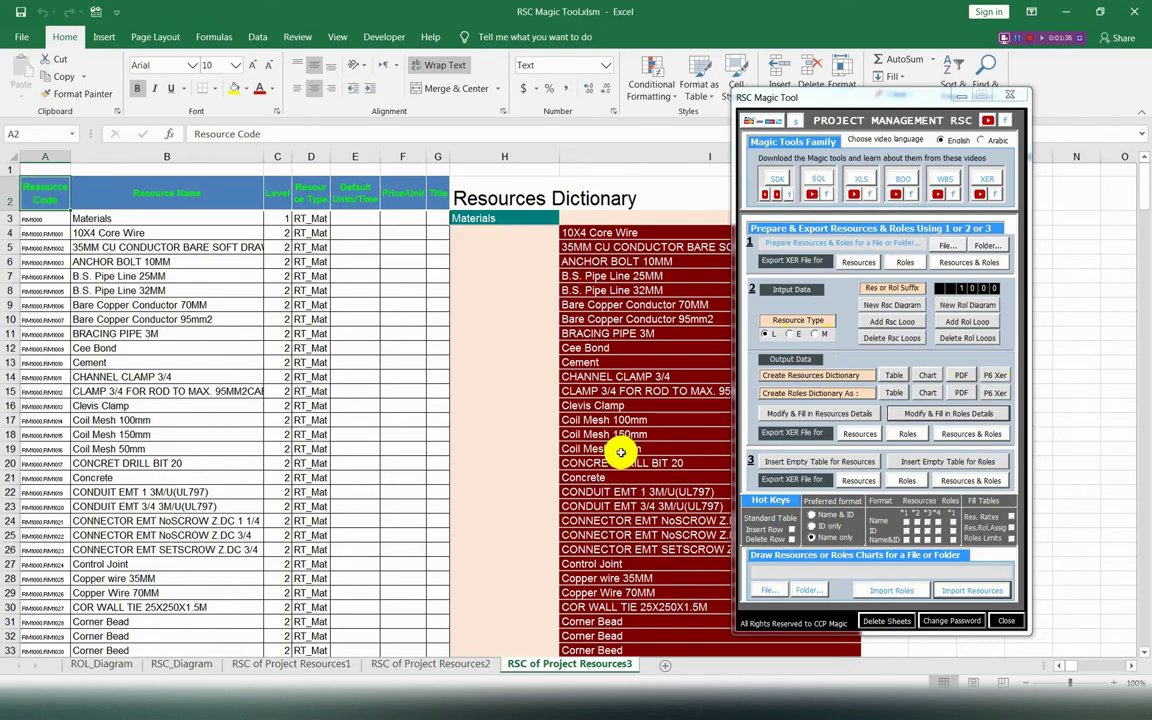
# Step: Copy the Equipments chart from RSC of Project Resources1 to cell A1 of RSC_Diagram and widen column B
pyautogui.click(334, 663)
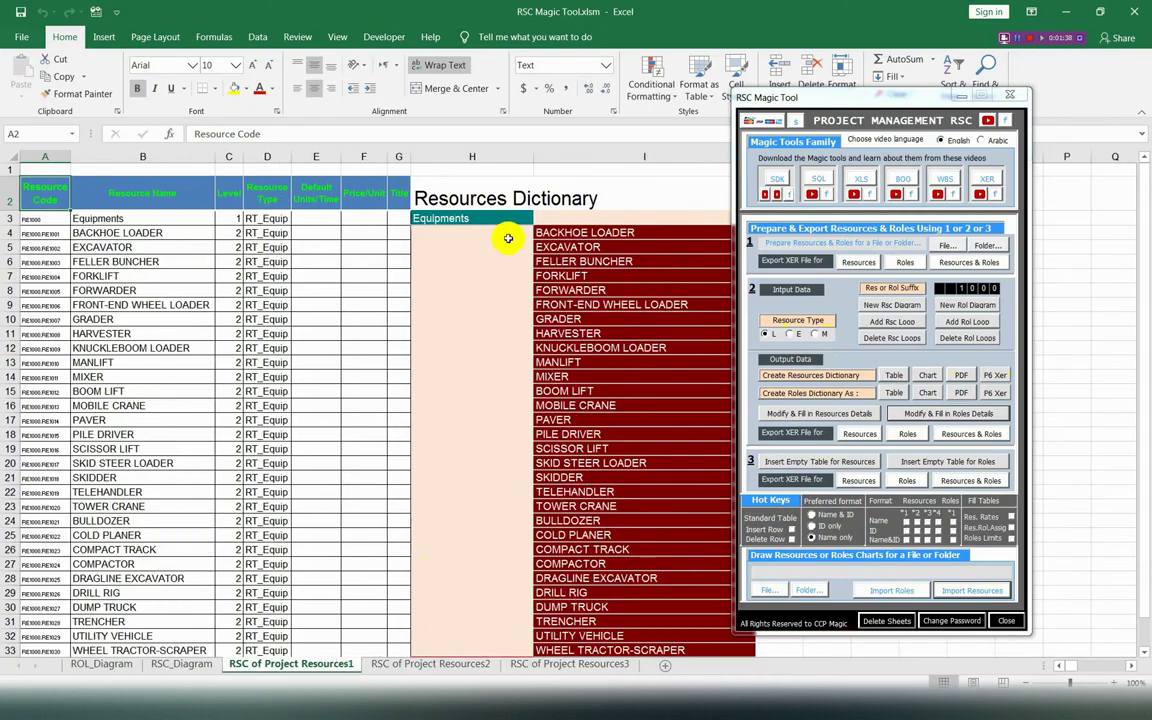
pyautogui.moveTo(470, 218); pyautogui.dragTo(620, 602)
pyautogui.rightClick(598, 502)
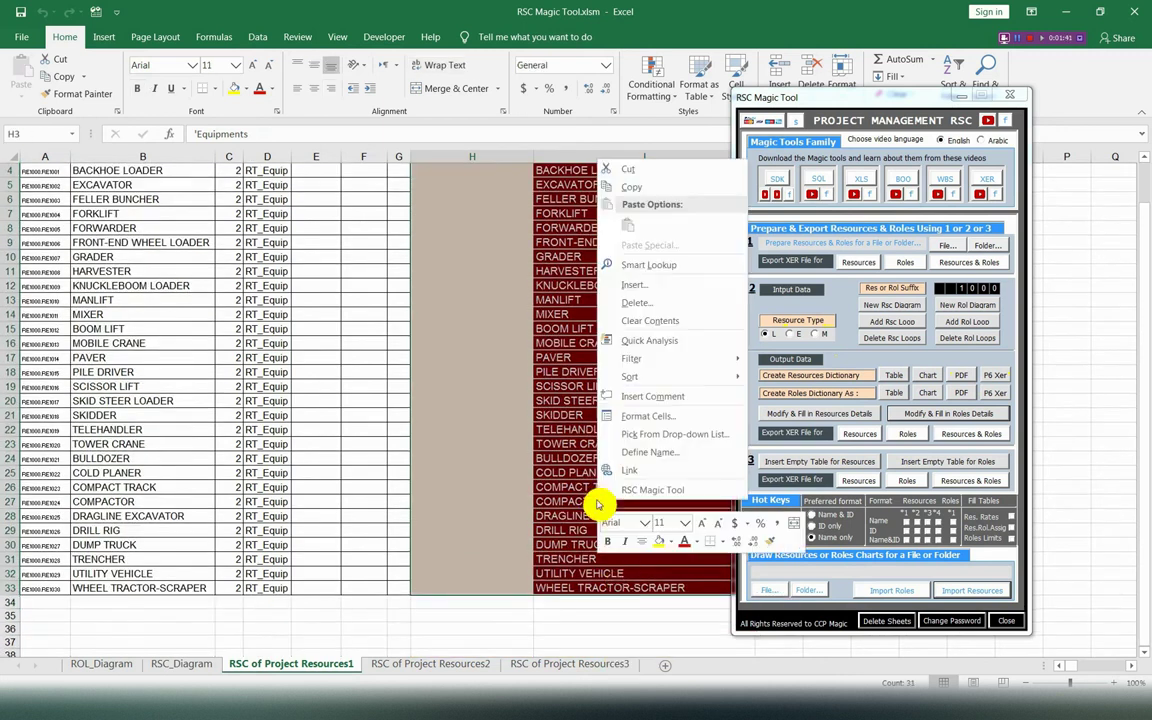
pyautogui.click(630, 187)
pyautogui.click(118, 664)
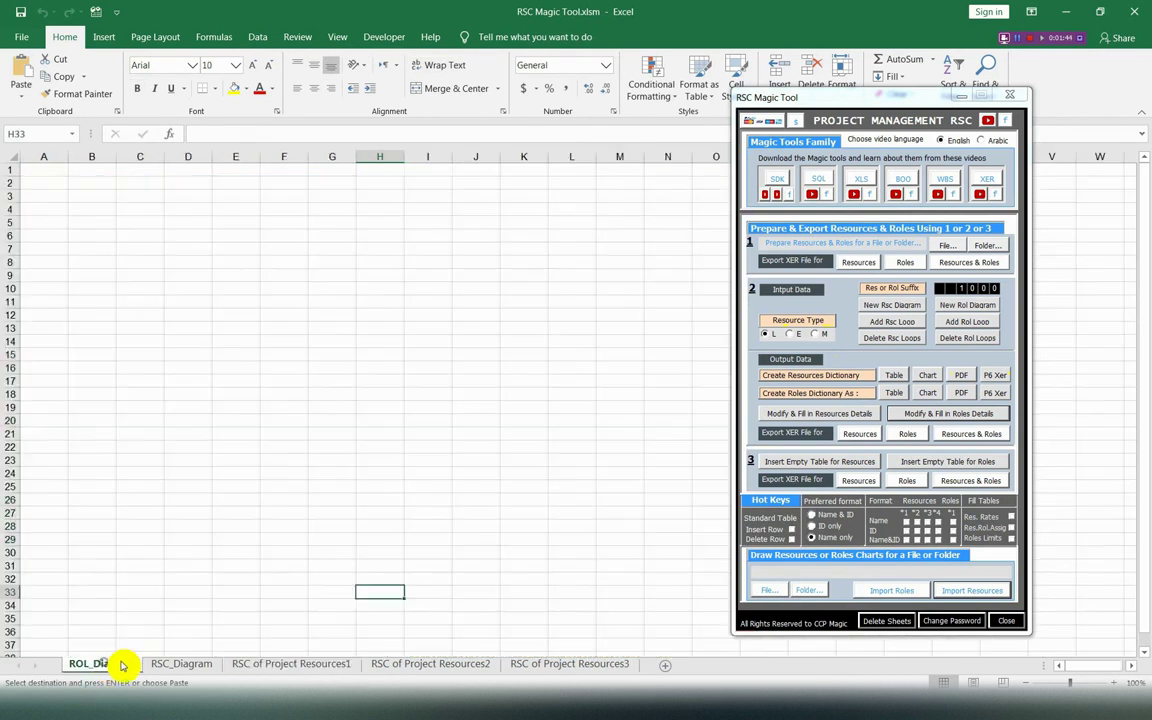
pyautogui.click(170, 664)
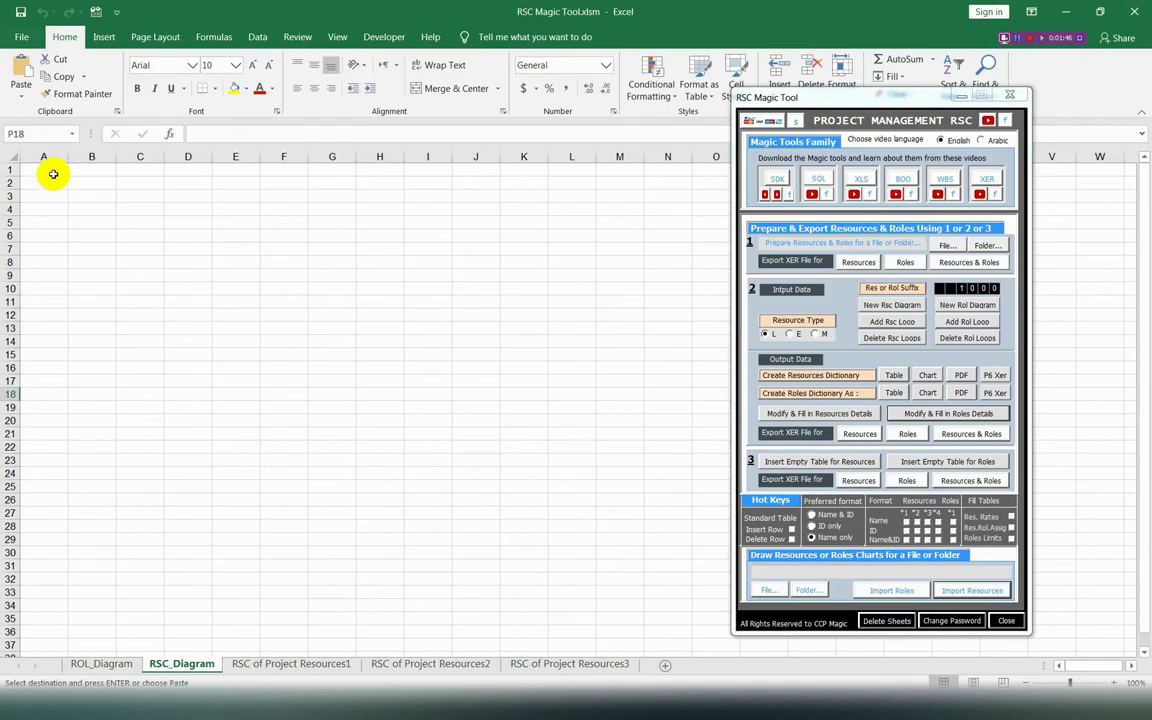
pyautogui.click(52, 171)
pyautogui.rightClick(52, 170)
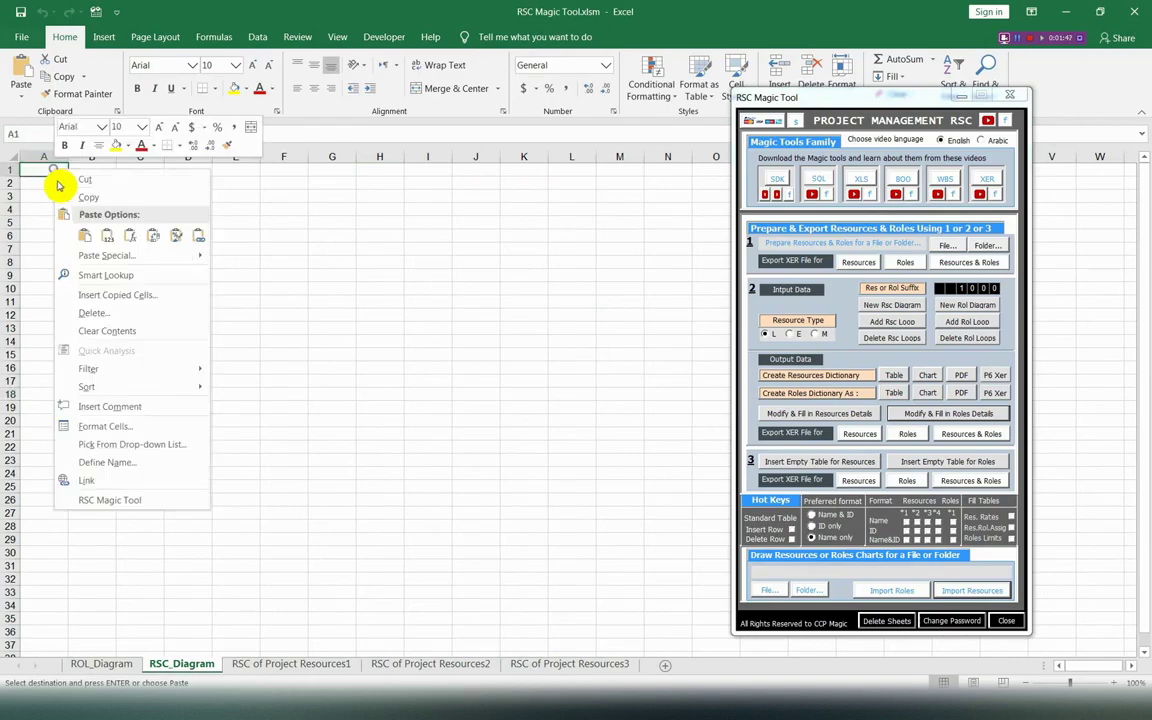
pyautogui.click(90, 234)
pyautogui.moveTo(116, 157); pyautogui.dragTo(332, 159)
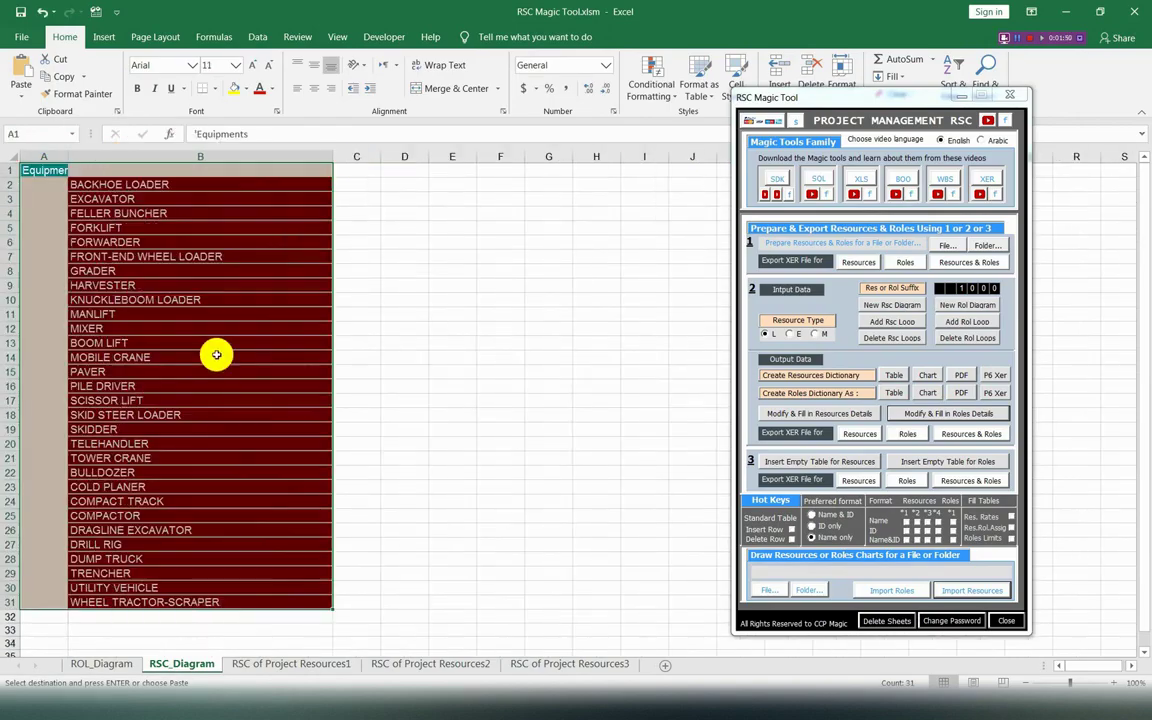
# Step: Copy the whole Engineers, Foremen and Labors chart from RSC of Project Resources2 to cell A32 of RSC_Diagram
pyautogui.scroll(-3, 213, 352)
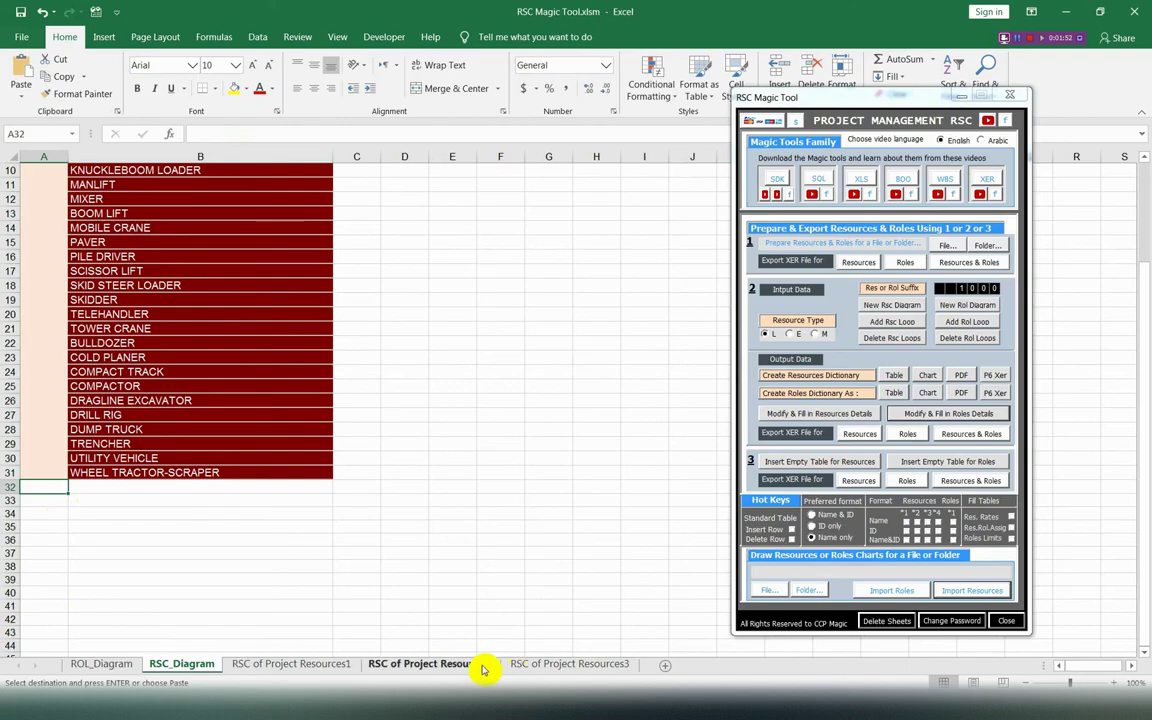
pyautogui.click(481, 666)
pyautogui.moveTo(520, 222); pyautogui.dragTo(664, 622)
pyautogui.rightClick(663, 437)
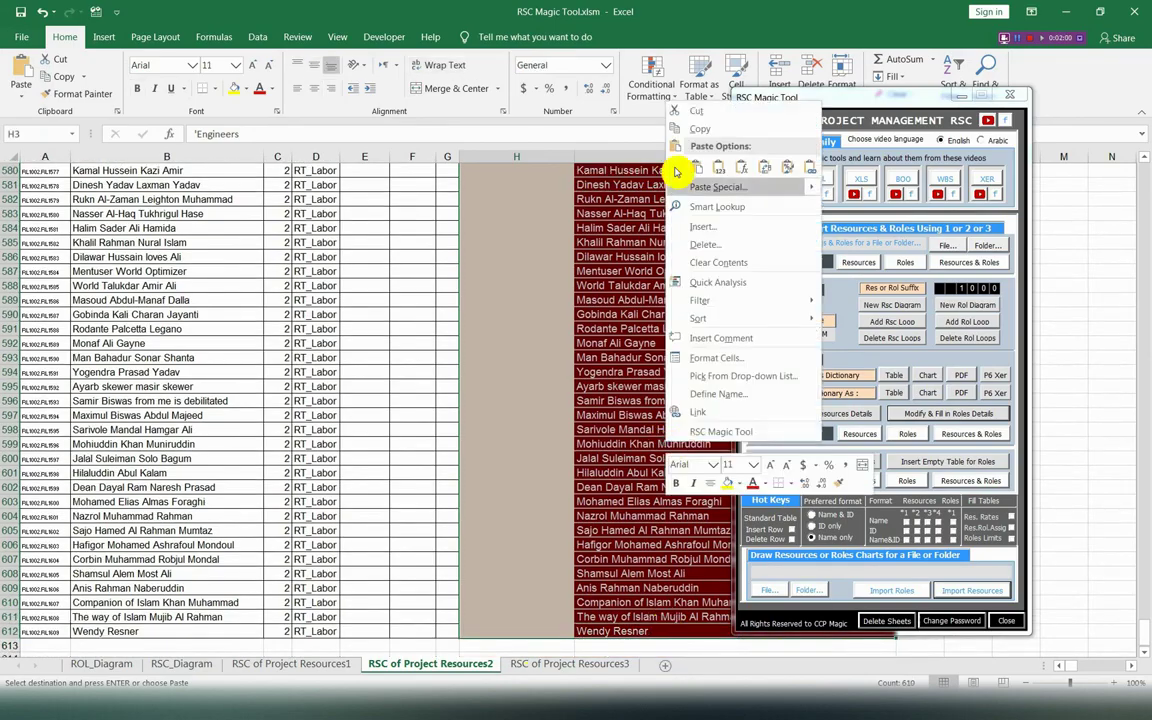
pyautogui.click(712, 129)
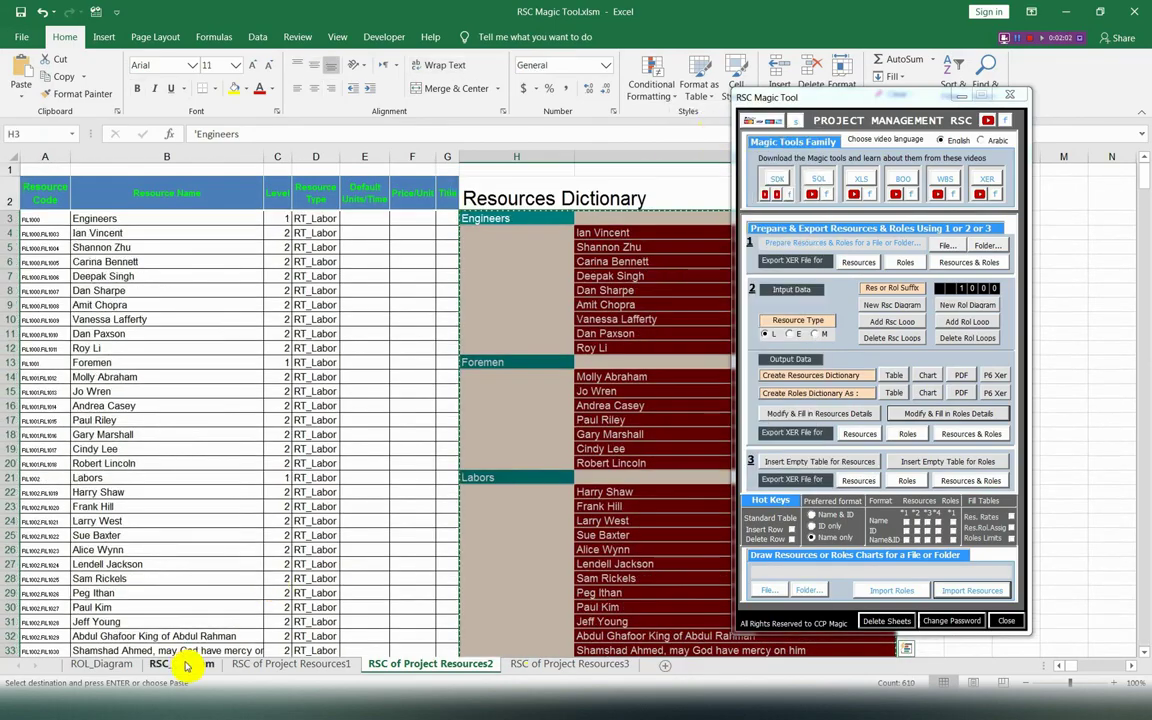
pyautogui.click(181, 663)
pyautogui.rightClick(45, 483)
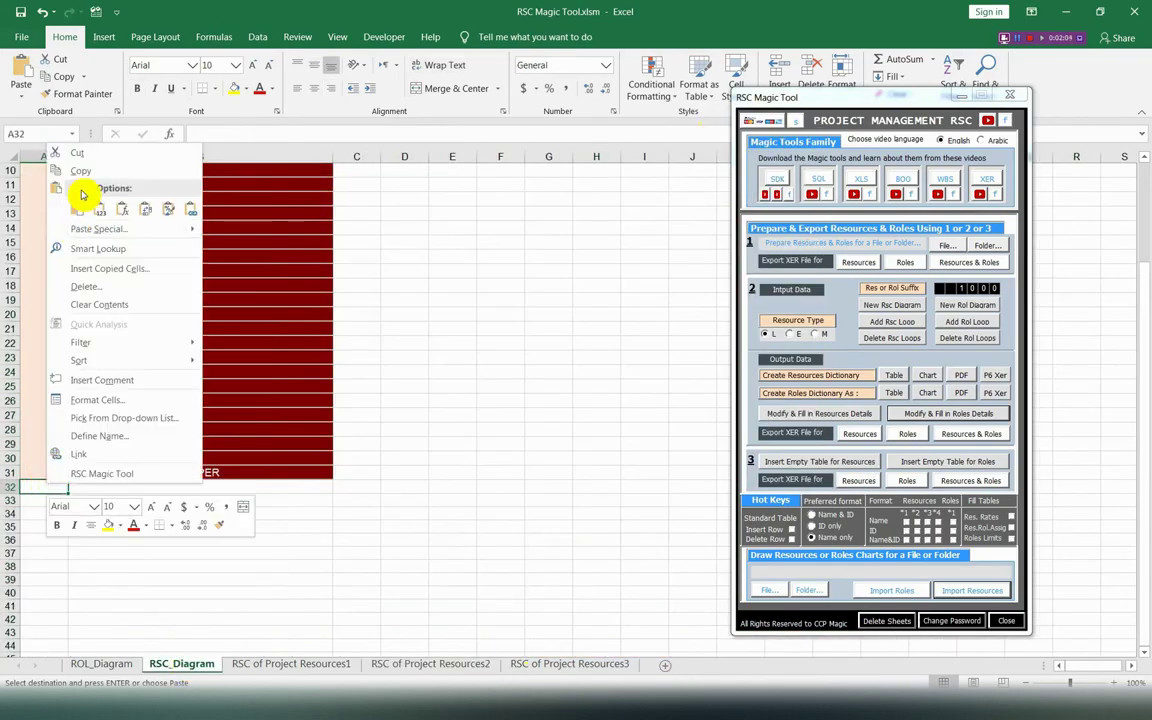
pyautogui.click(76, 205)
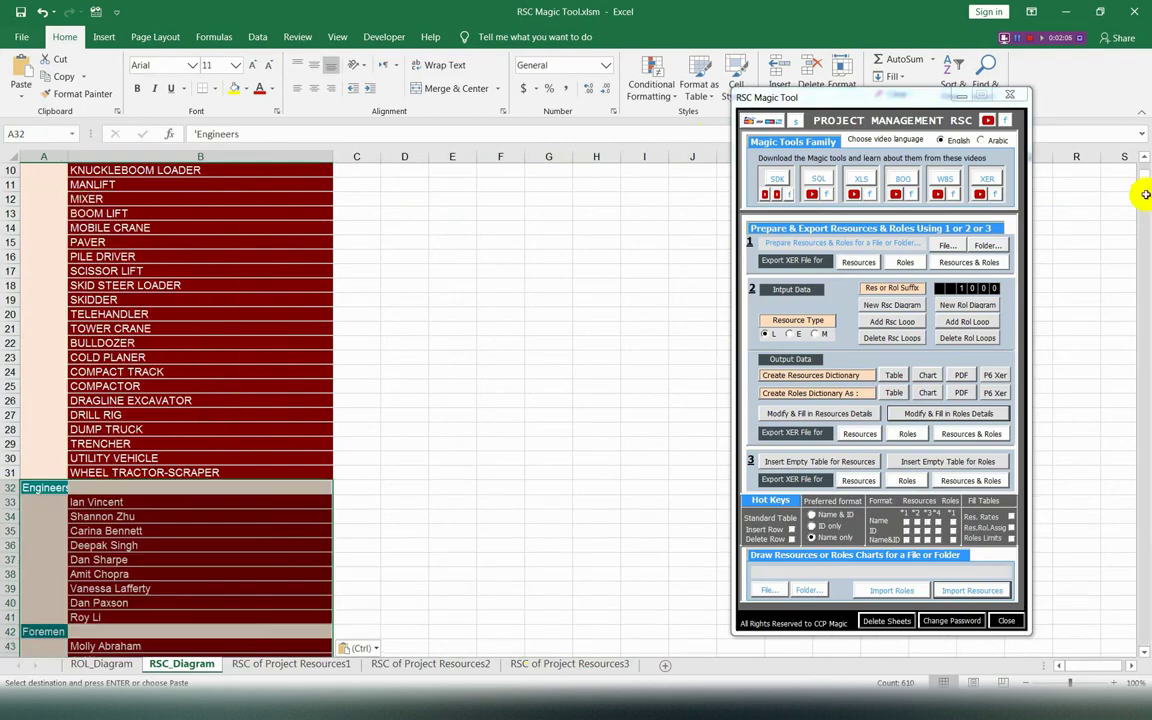
# Step: Select cell A642 below the labor list in RSC_Diagram and open the RSC of Project Resources3 sheet
pyautogui.moveTo(1145, 184); pyautogui.dragTo(1142, 642)
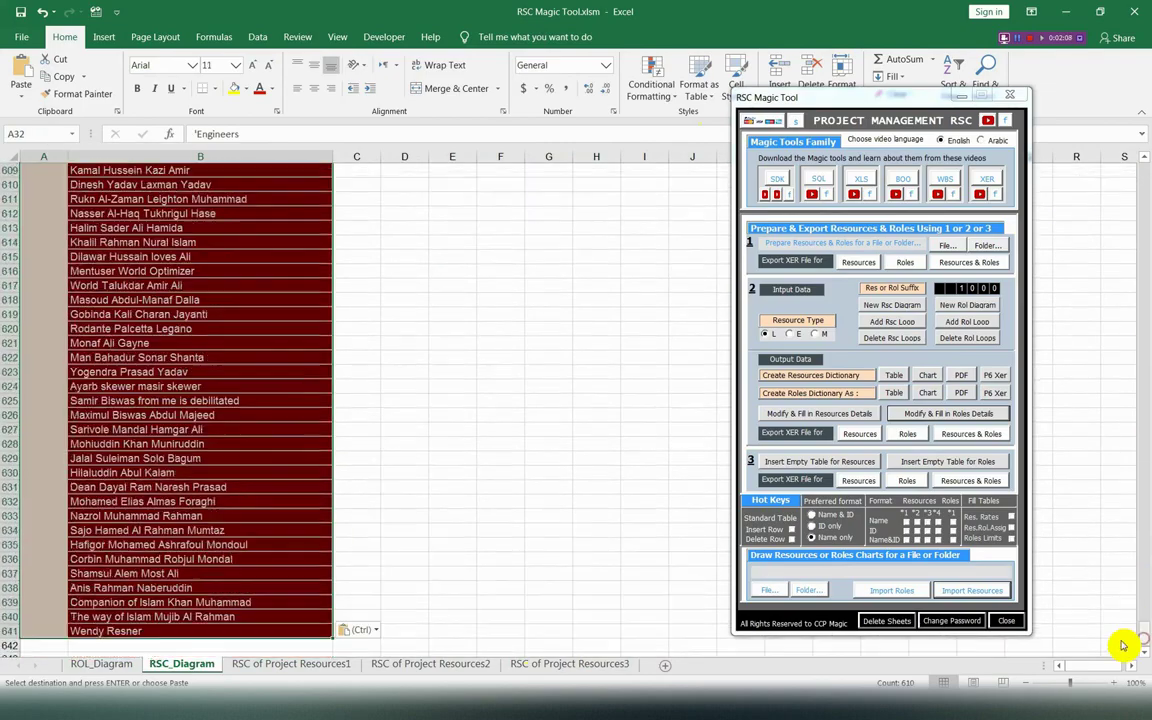
pyautogui.scroll(-8, 80, 380)
pyautogui.click(36, 299)
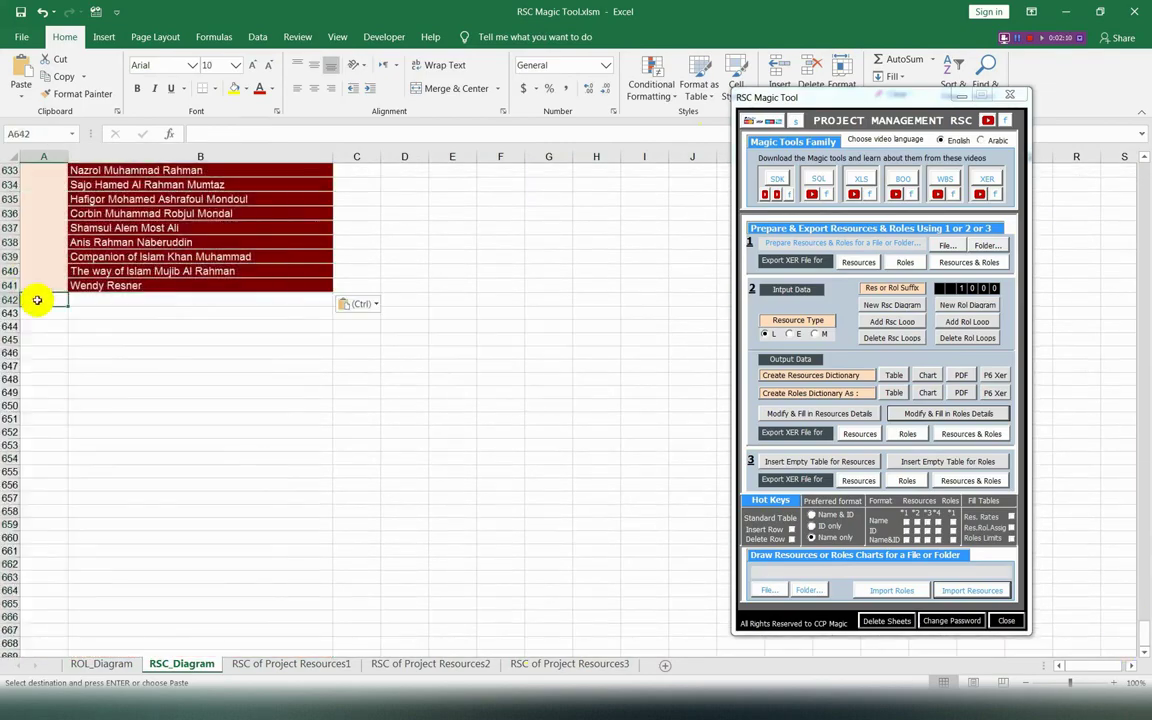
pyautogui.click(599, 663)
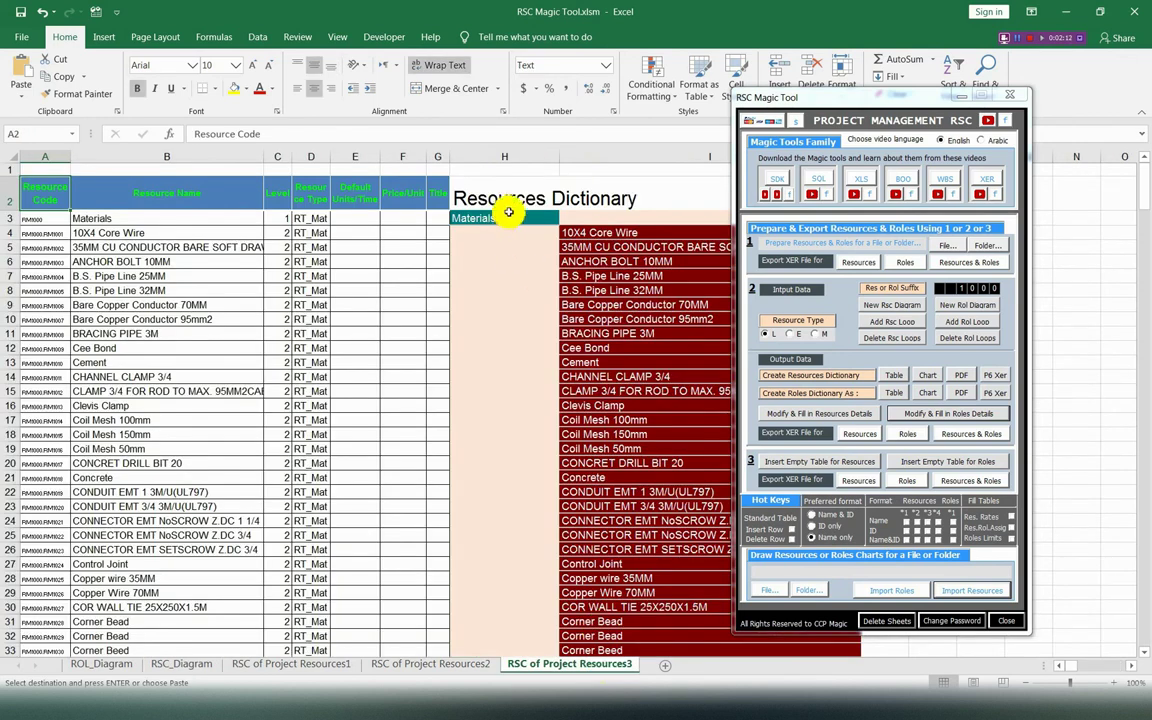
pyautogui.moveTo(513, 216); pyautogui.dragTo(656, 609)
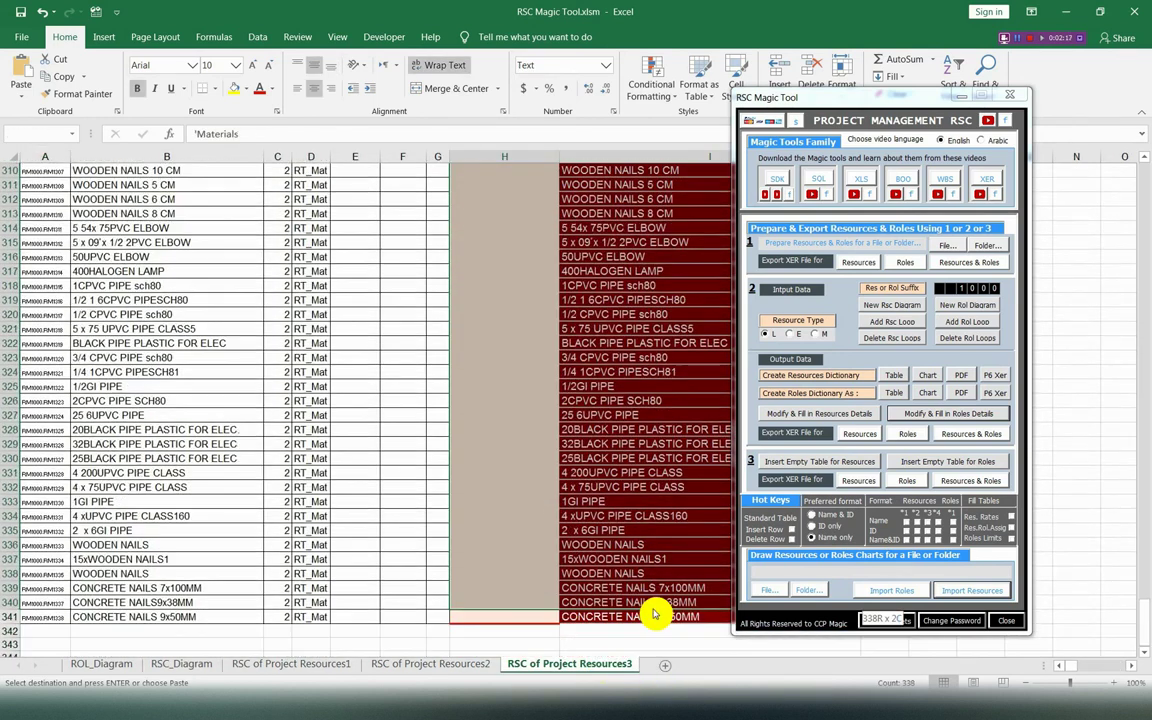
pyautogui.click(635, 530)
pyautogui.scroll(8, 580, 396)
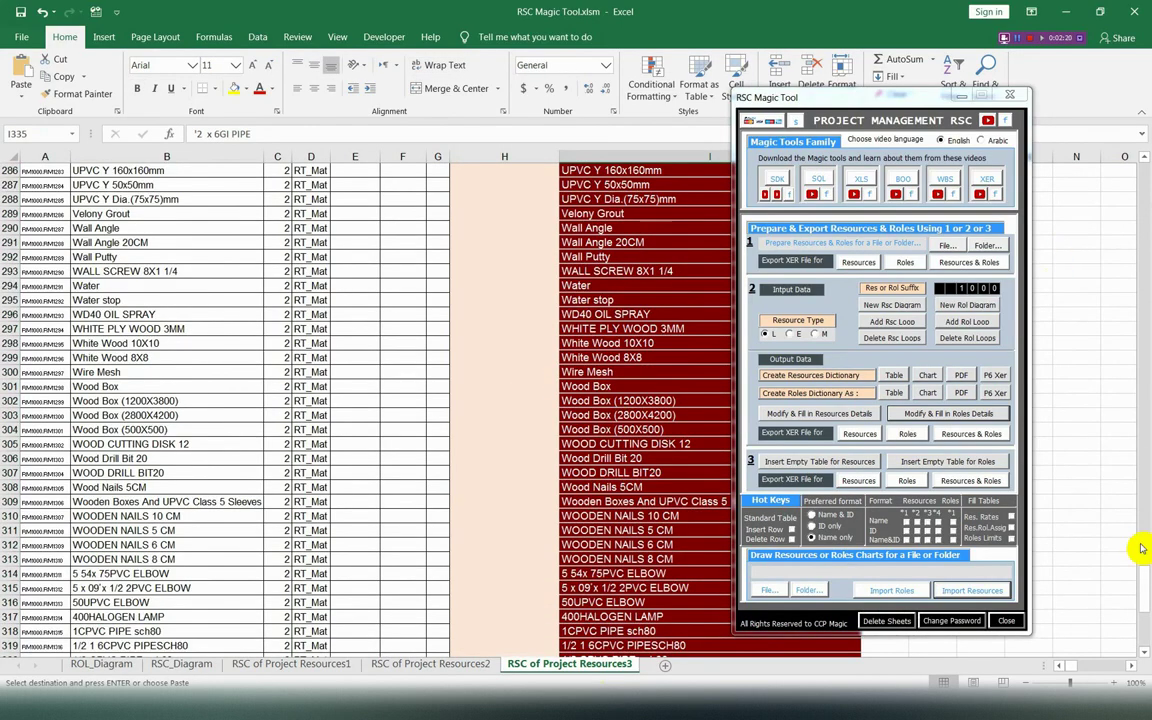
pyautogui.moveTo(1144, 592); pyautogui.dragTo(1126, 170)
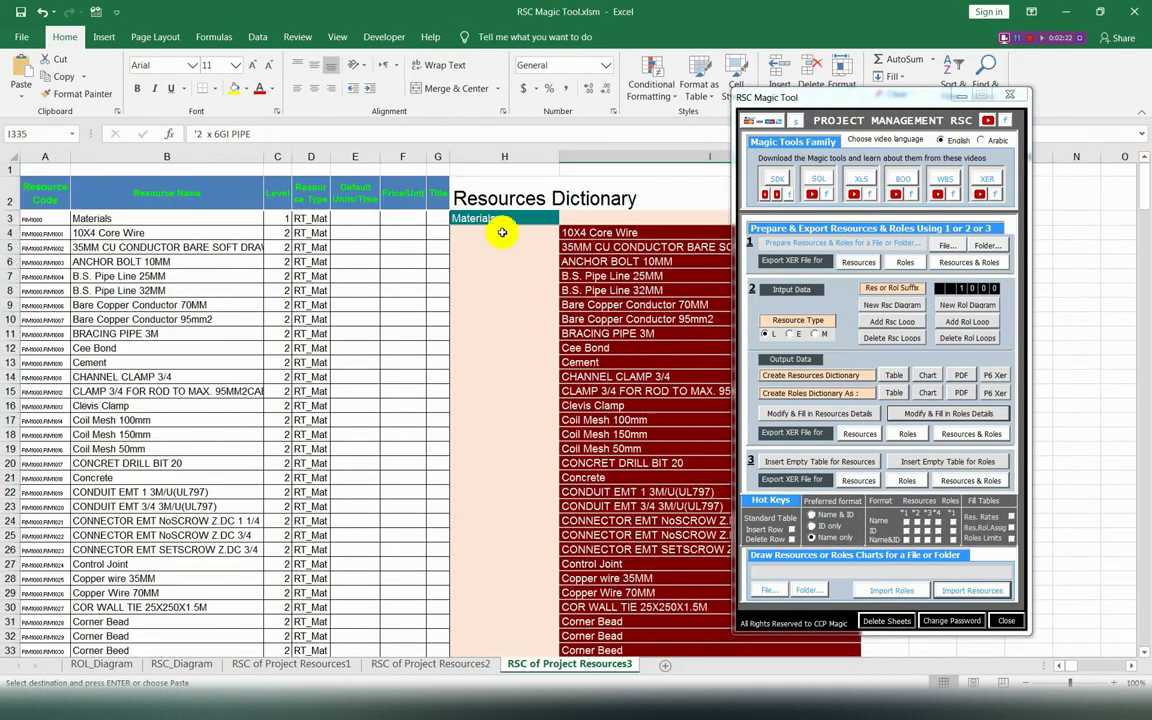
# Step: Copy the whole Materials chart from RSC of Project Resources3 to cell A642 of RSC_Diagram and widen column A
pyautogui.moveTo(508, 216); pyautogui.dragTo(645, 626)
pyautogui.rightClick(625, 218)
pyautogui.click(640, 238)
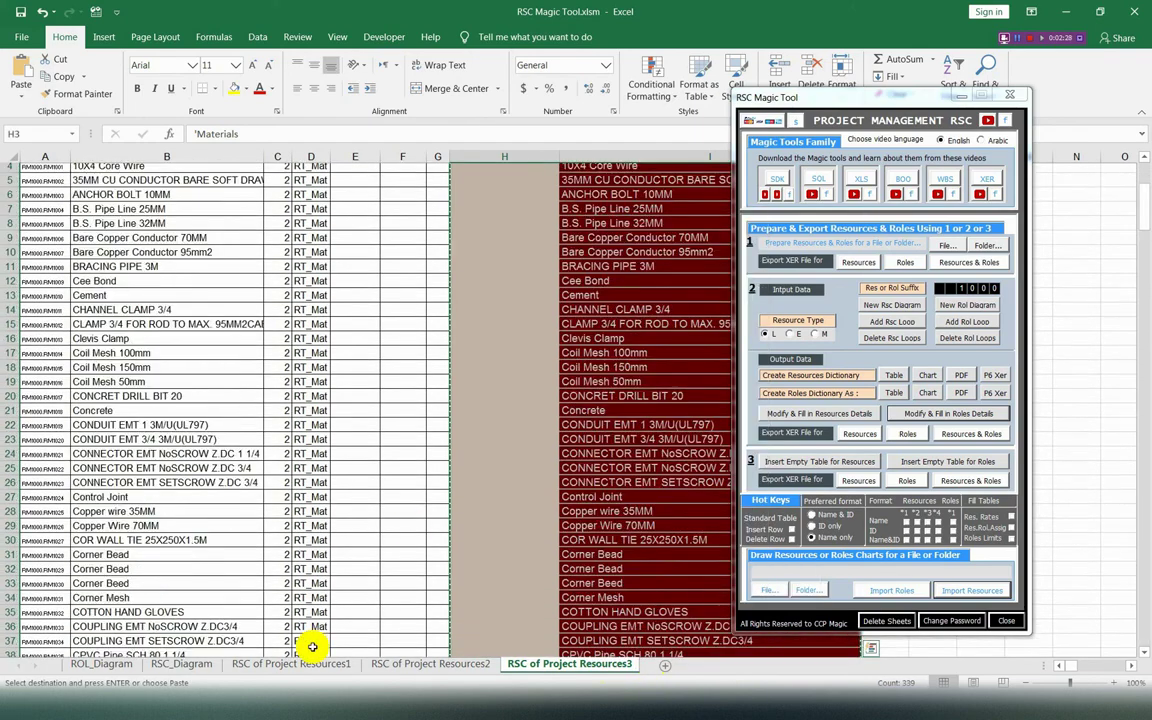
pyautogui.click(180, 664)
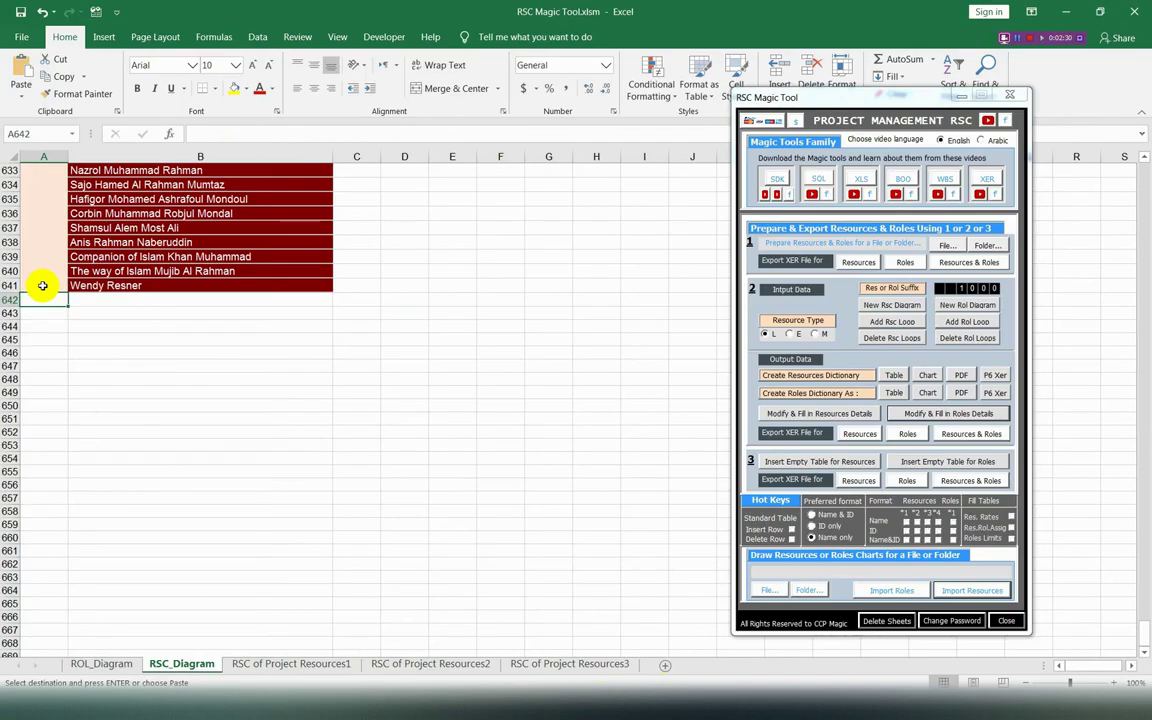
pyautogui.rightClick(40, 301)
pyautogui.click(69, 366)
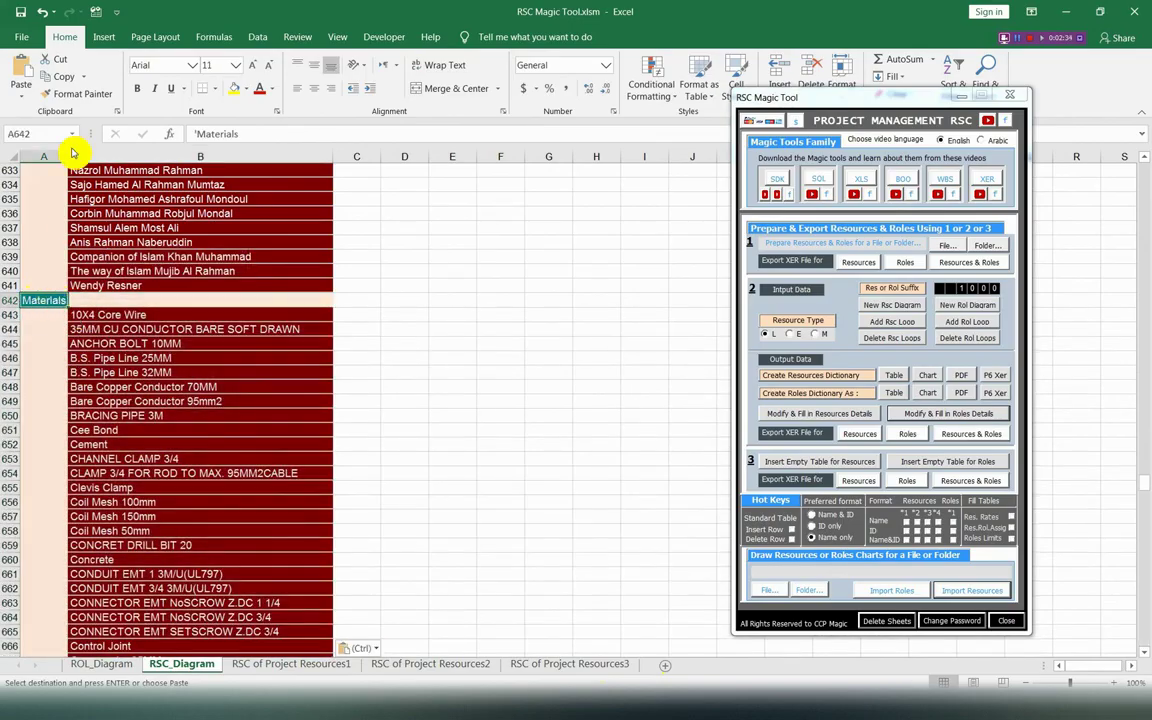
pyautogui.moveTo(68, 153); pyautogui.dragTo(89, 158)
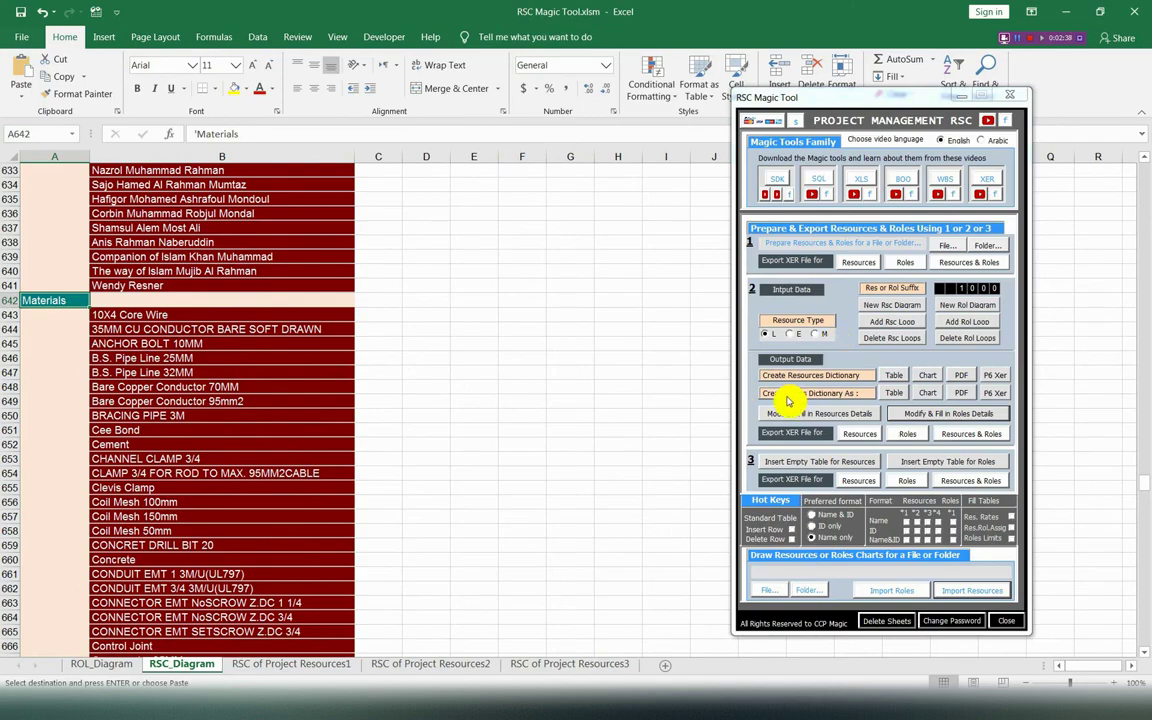
# Step: Generate the resources details table from the combined diagram with resource type L, and minimize the tool window
pyautogui.click(765, 334)
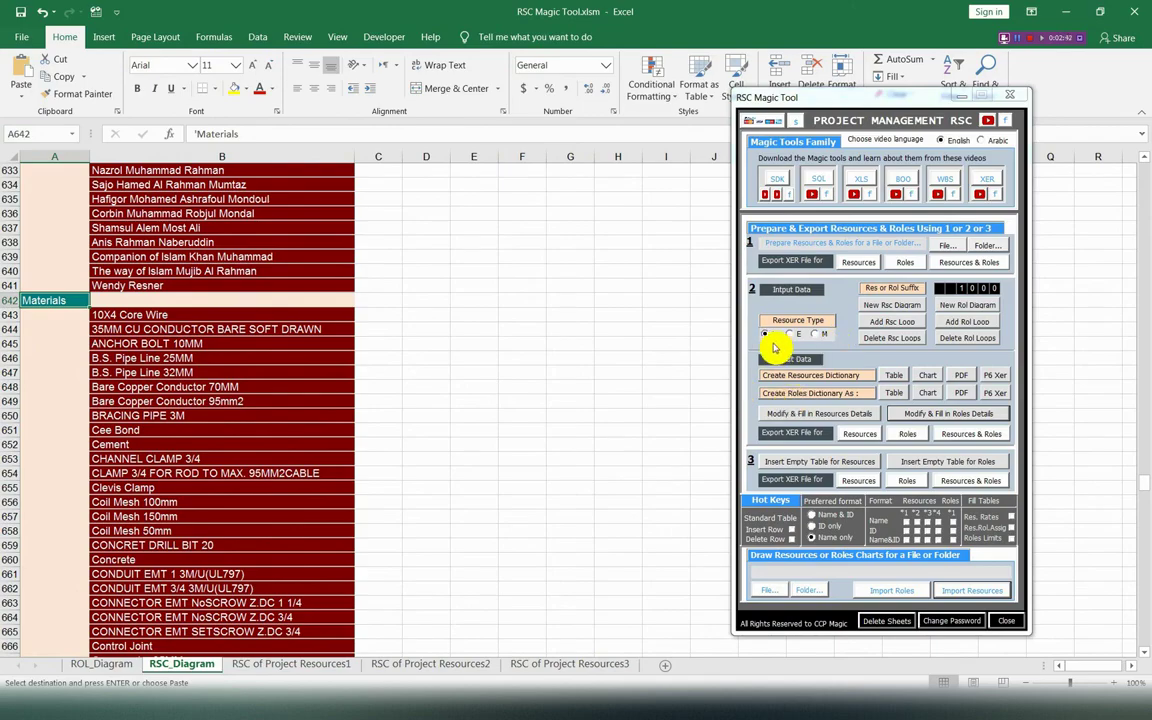
pyautogui.click(810, 418)
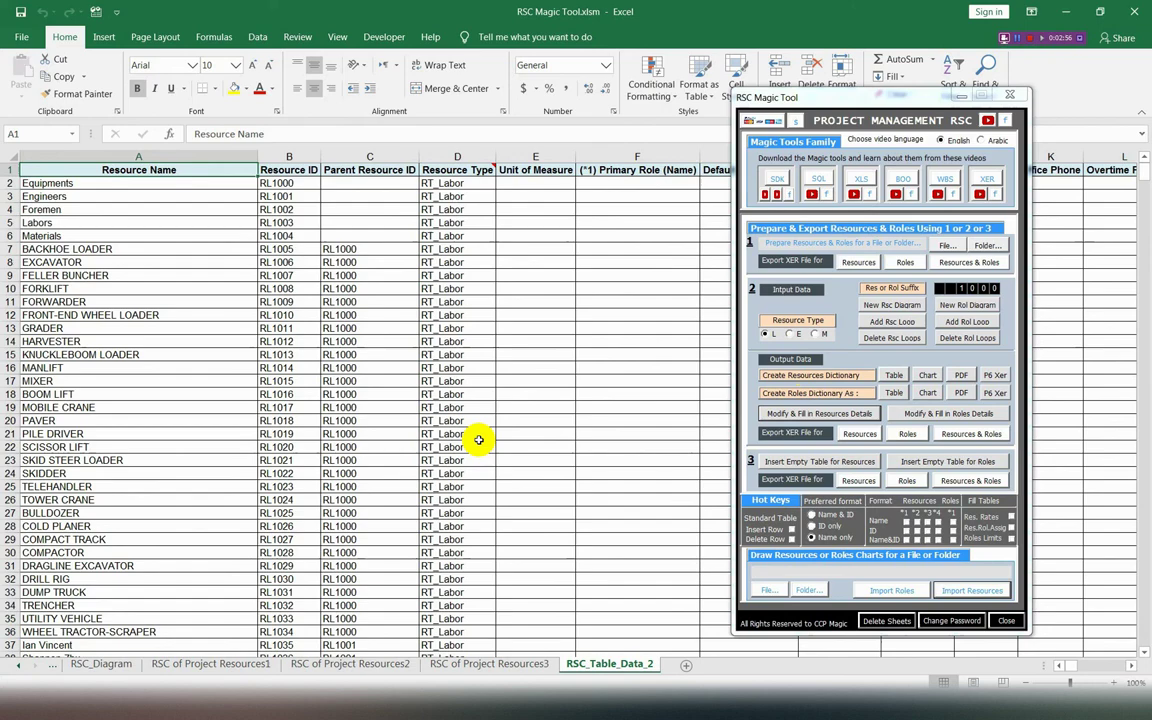
pyautogui.click(963, 96)
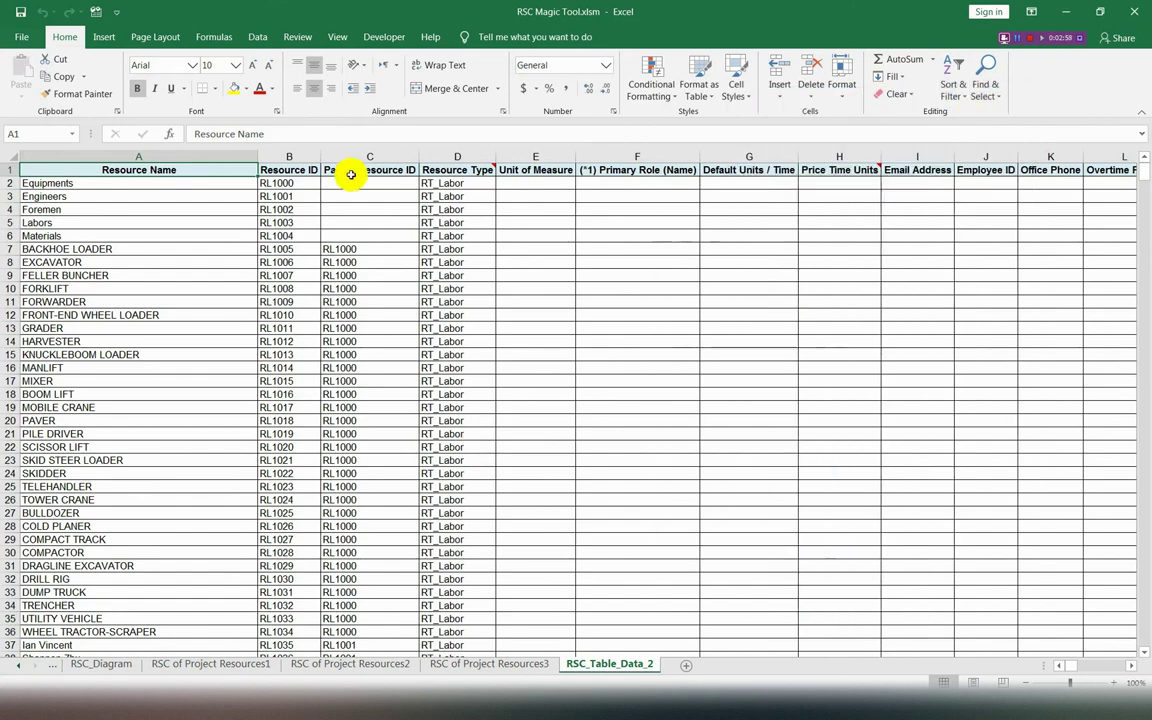
# Step: Set the resource type of the Equipments row to Nonlabor and of the parent Materials row to Material
pyautogui.rightClick(437, 184)
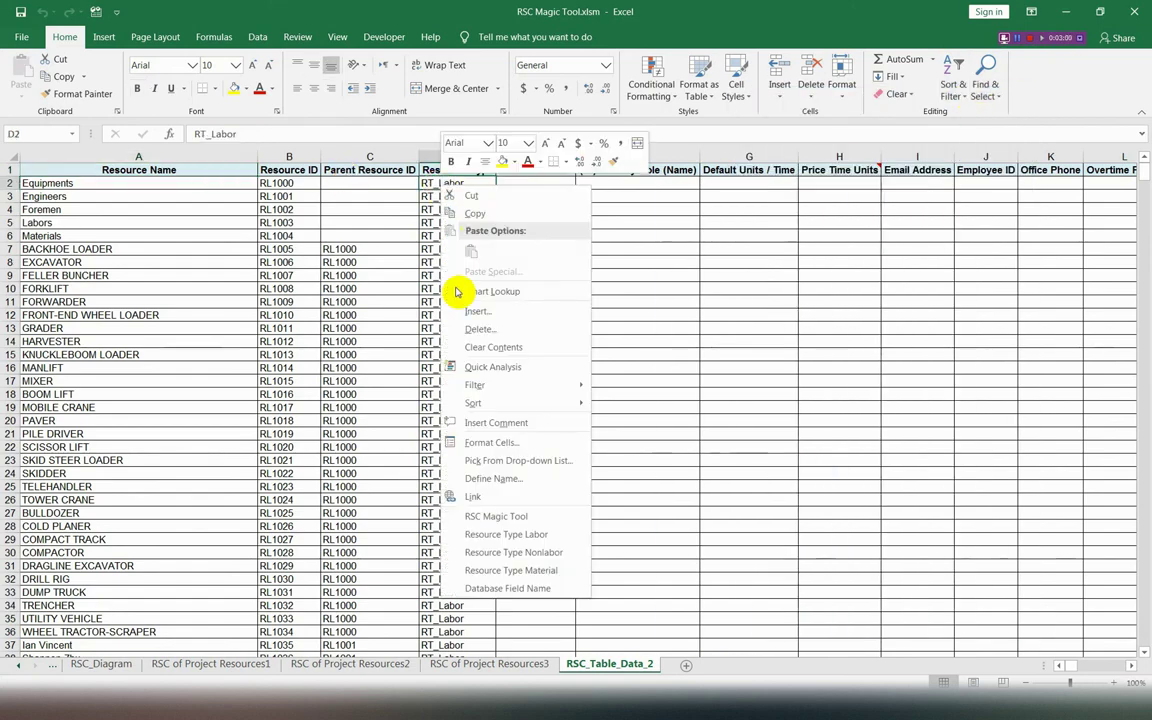
pyautogui.click(513, 553)
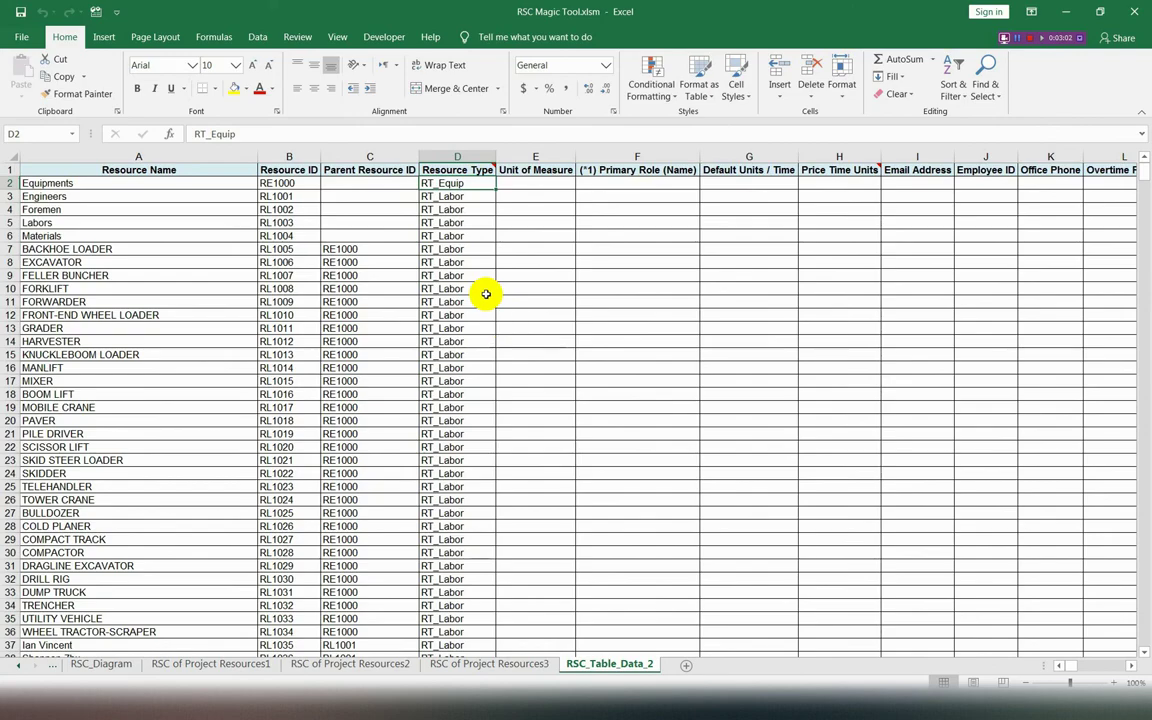
pyautogui.click(450, 234)
pyautogui.rightClick(452, 235)
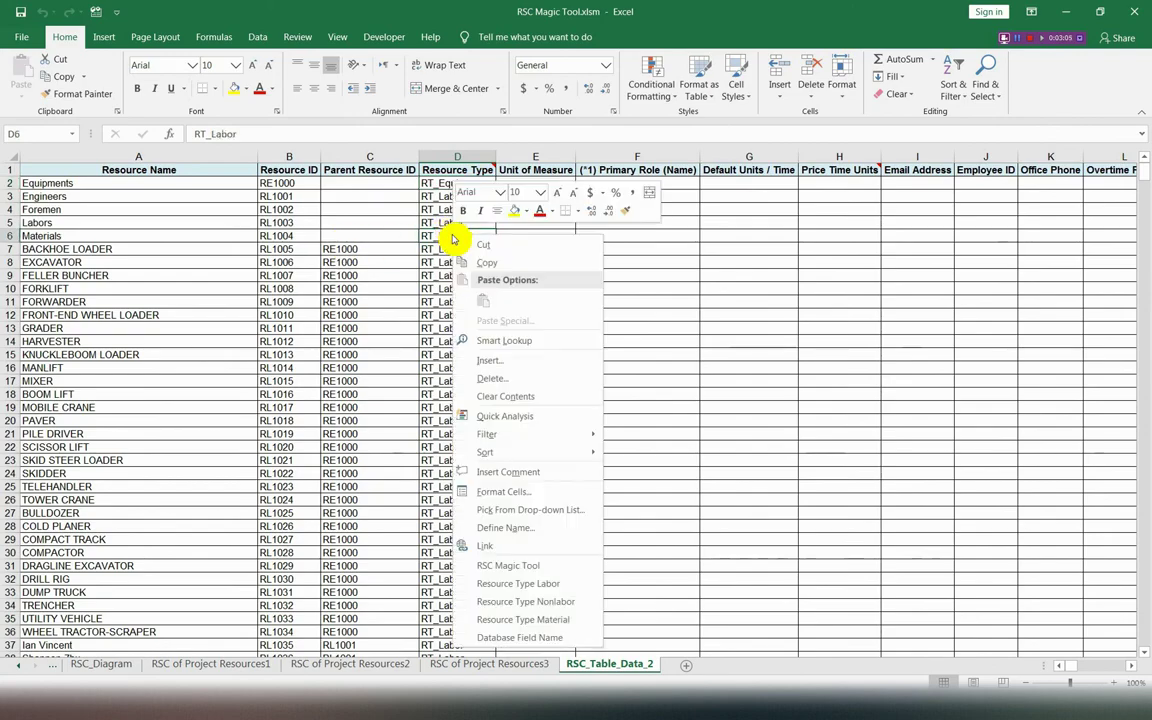
pyautogui.click(523, 619)
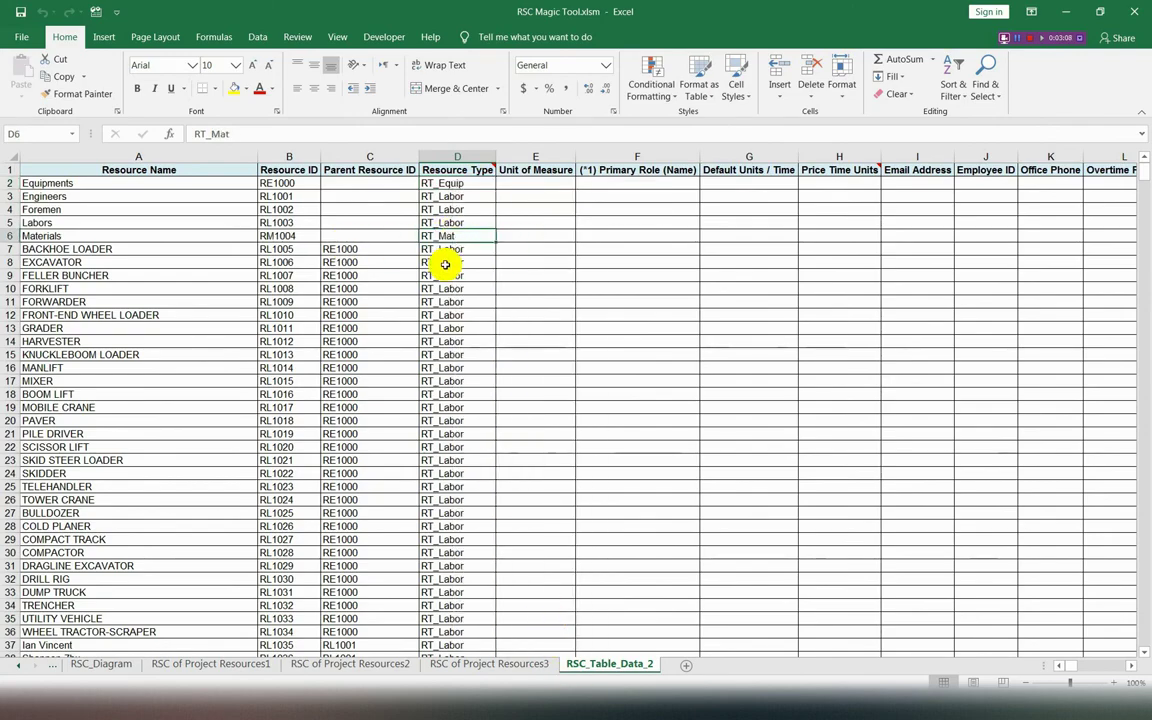
# Step: Set the resource type of all equipment items from BACKHOE LOADER to WHEEL TRACTOR-SCRAPER (D7:D36) to Nonlabor
pyautogui.moveTo(448, 251); pyautogui.dragTo(452, 625)
pyautogui.rightClick(442, 486)
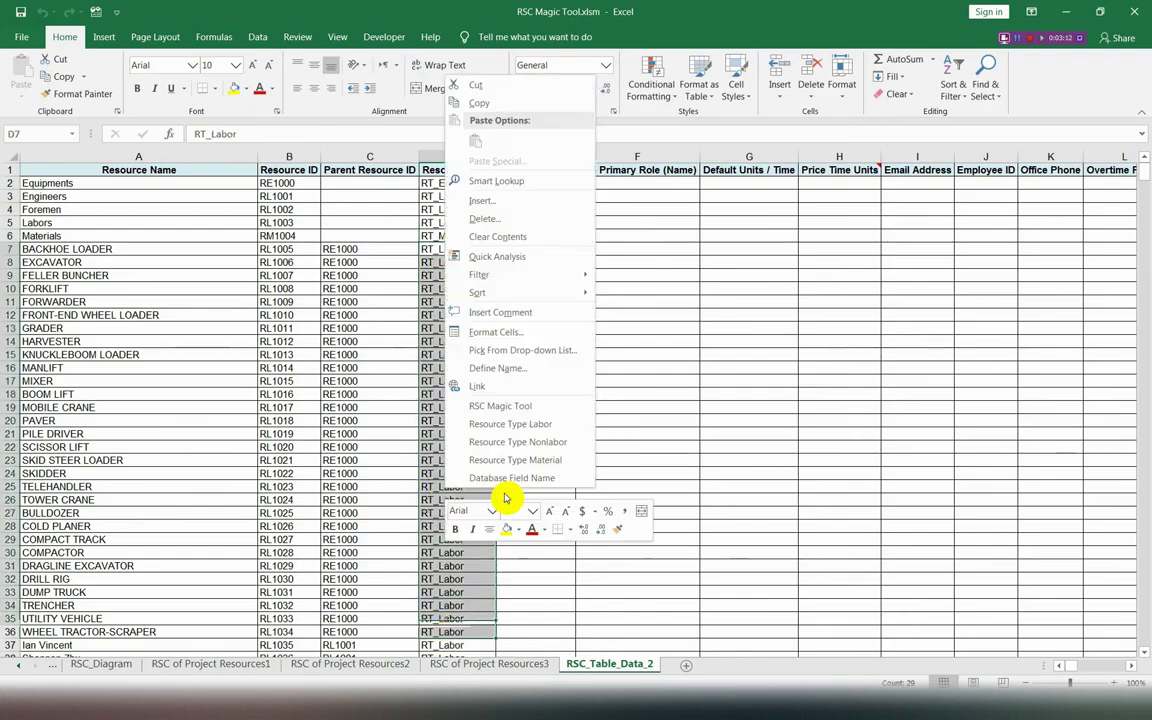
pyautogui.click(530, 442)
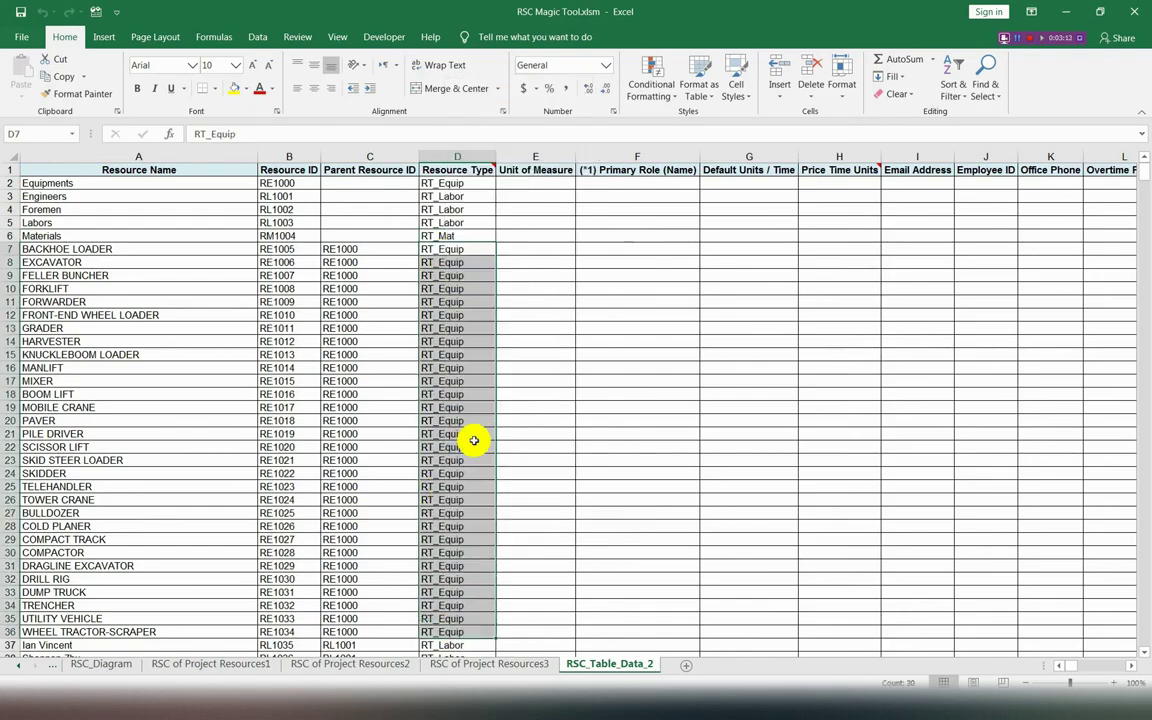
pyautogui.click(474, 440)
# Step: Set the resource type of all material items from 10X4 Core Wire to the last row (D644:D981) to Material, and return to row 1
pyautogui.scroll(-20, 474, 440)
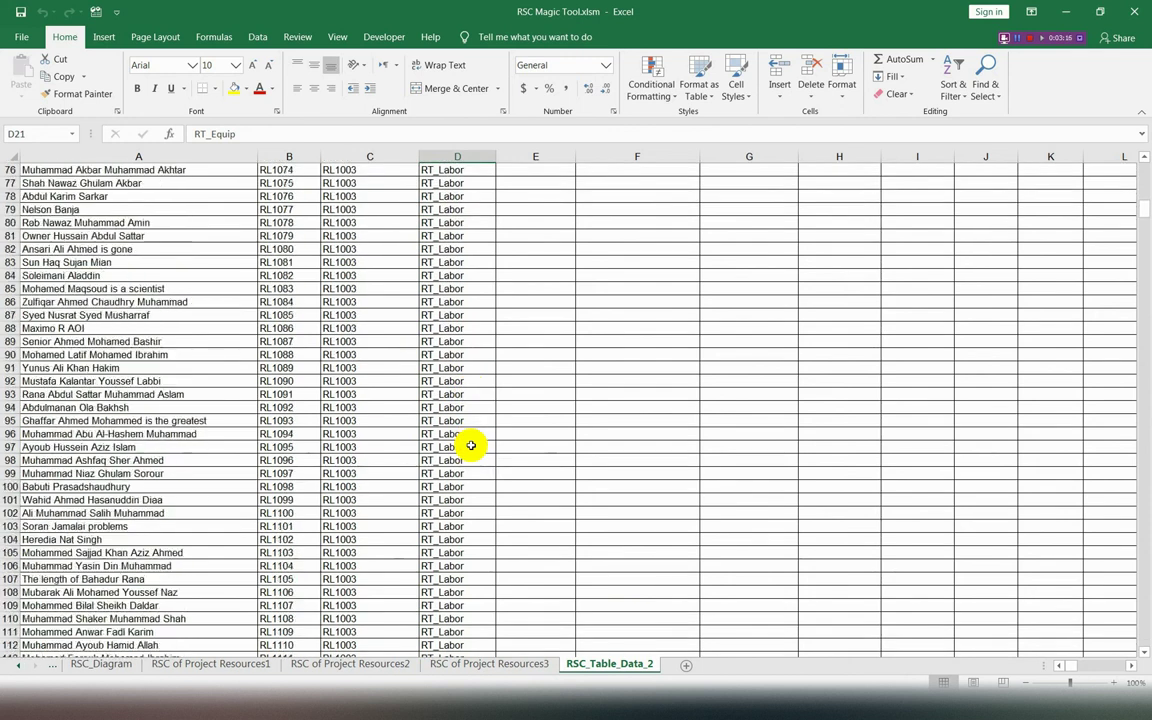
pyautogui.scroll(-20, 471, 446)
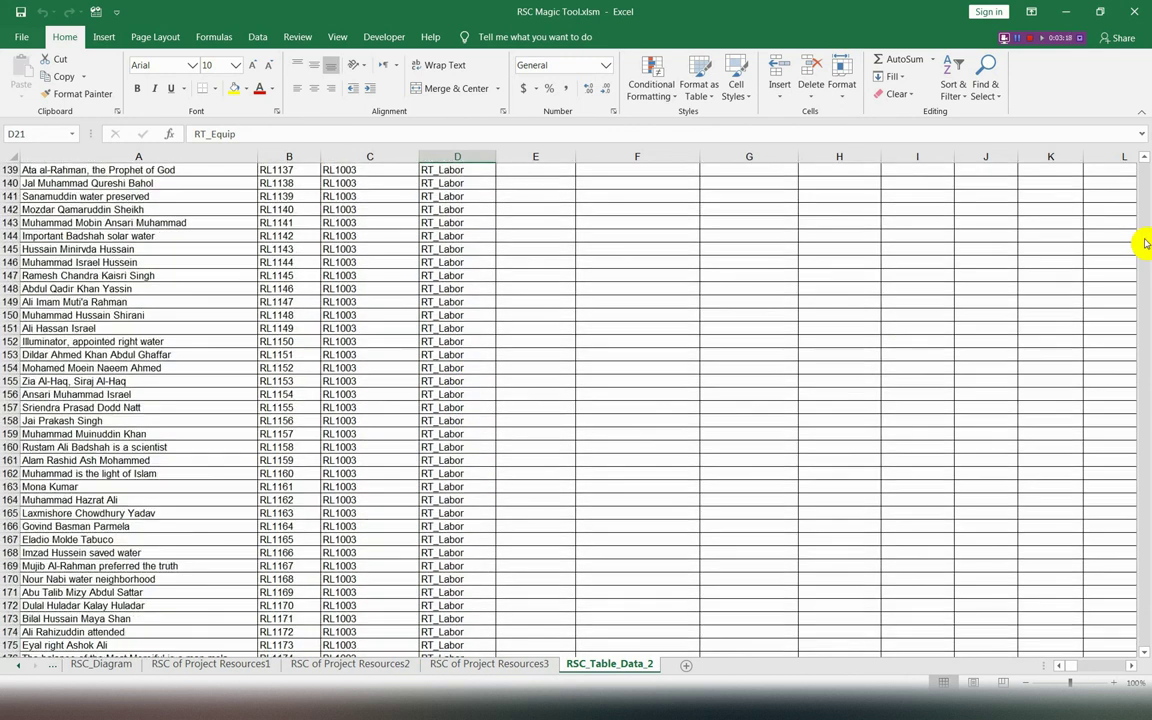
pyautogui.moveTo(1145, 243); pyautogui.dragTo(1148, 491)
pyautogui.click(5, 196)
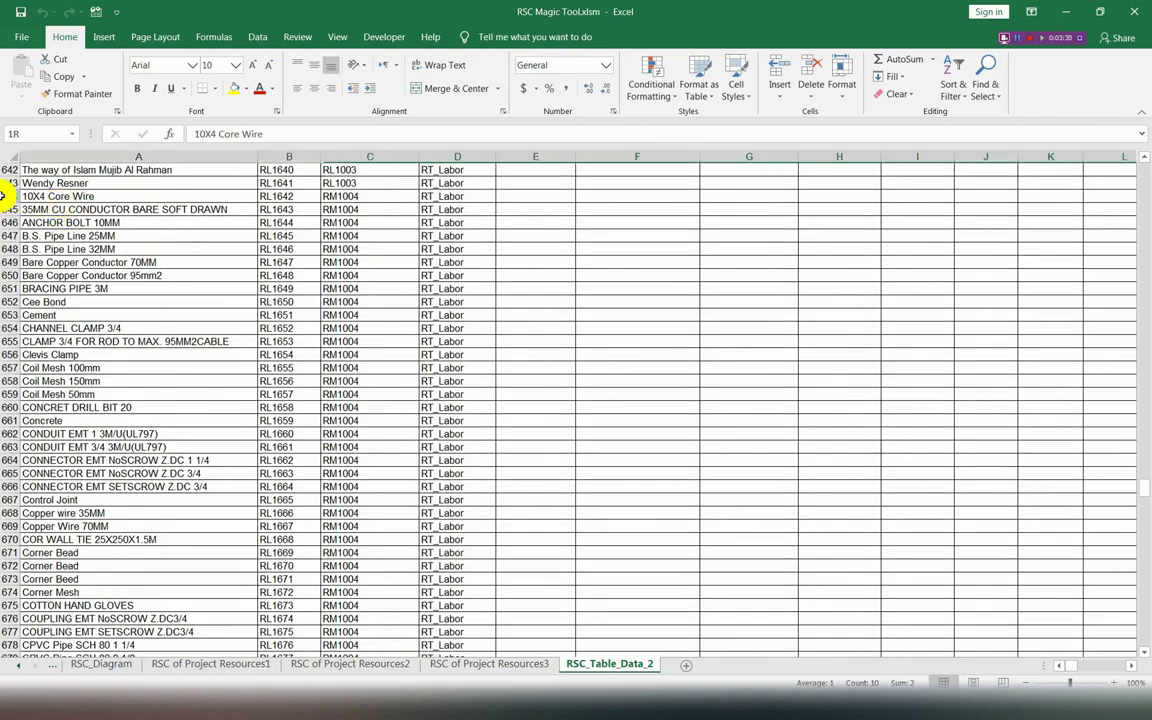
pyautogui.moveTo(442, 188); pyautogui.dragTo(470, 630)
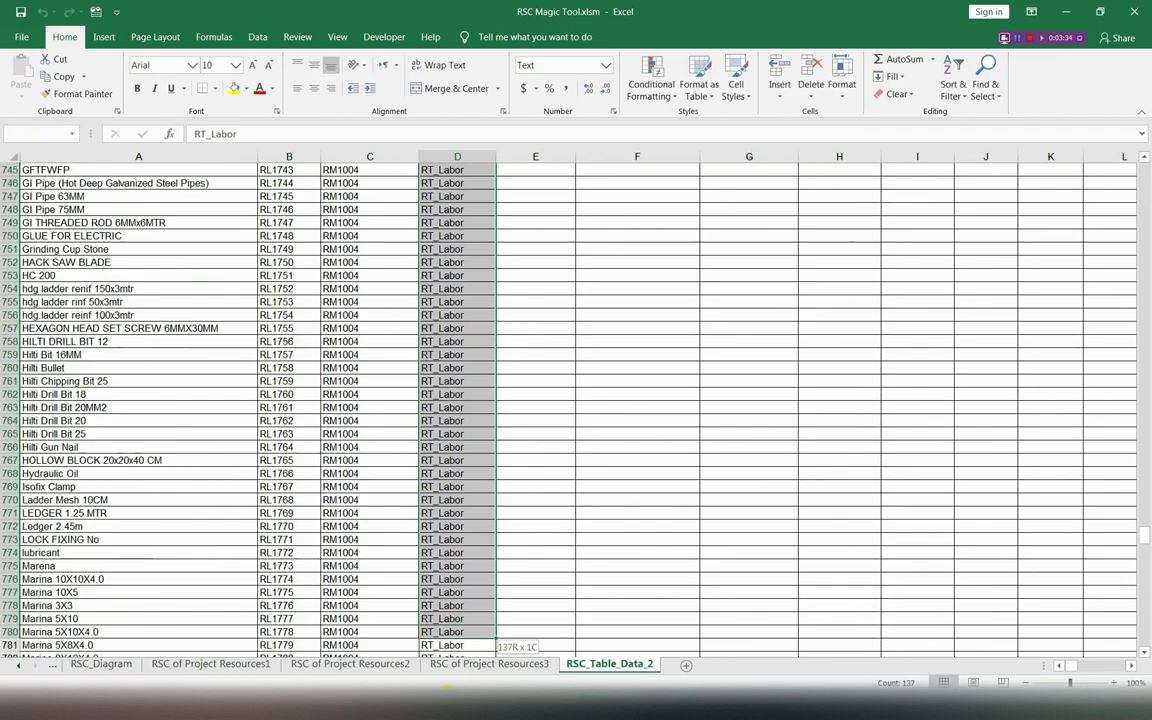
pyautogui.moveTo(450, 688); pyautogui.dragTo(450, 684)
pyautogui.moveTo(451, 683); pyautogui.dragTo(455, 632)
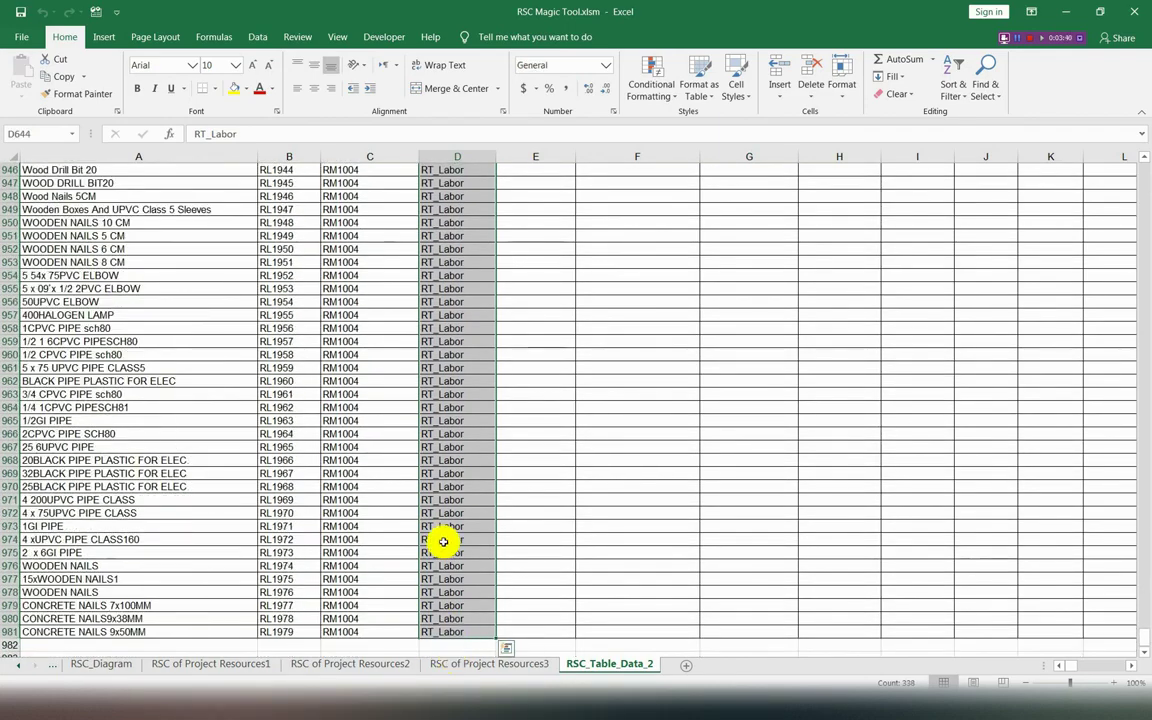
pyautogui.rightClick(444, 542)
pyautogui.click(531, 515)
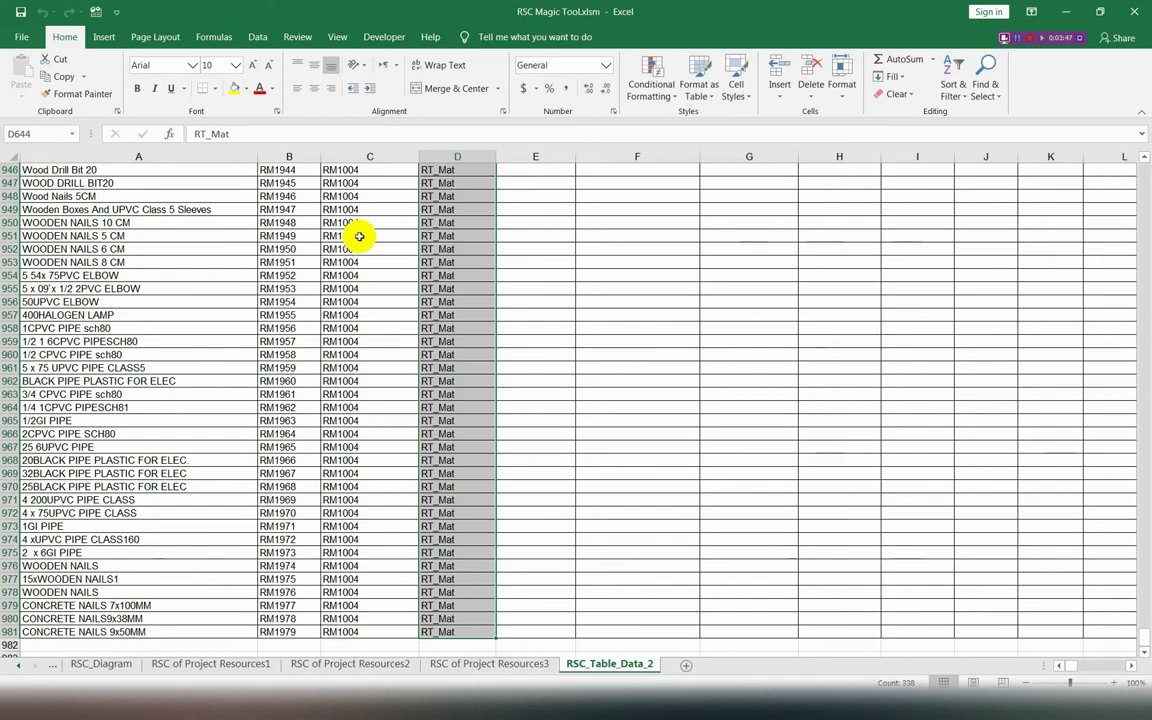
pyautogui.click(469, 498)
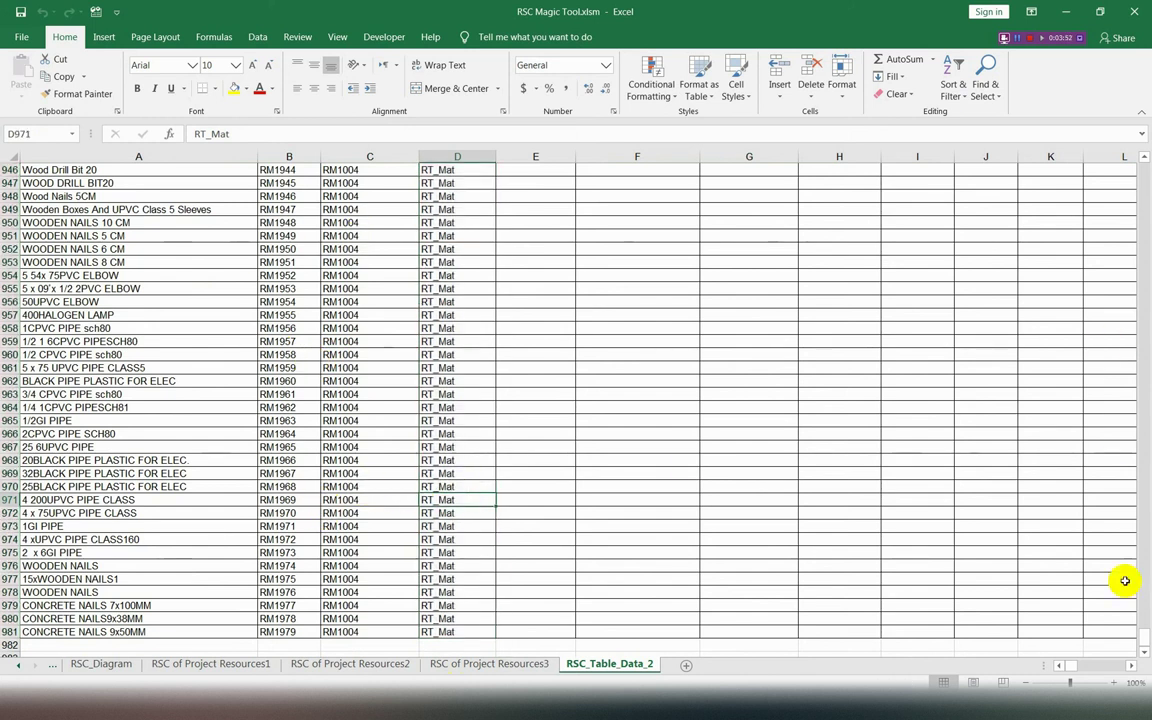
pyautogui.moveTo(1145, 636); pyautogui.dragTo(1016, 150)
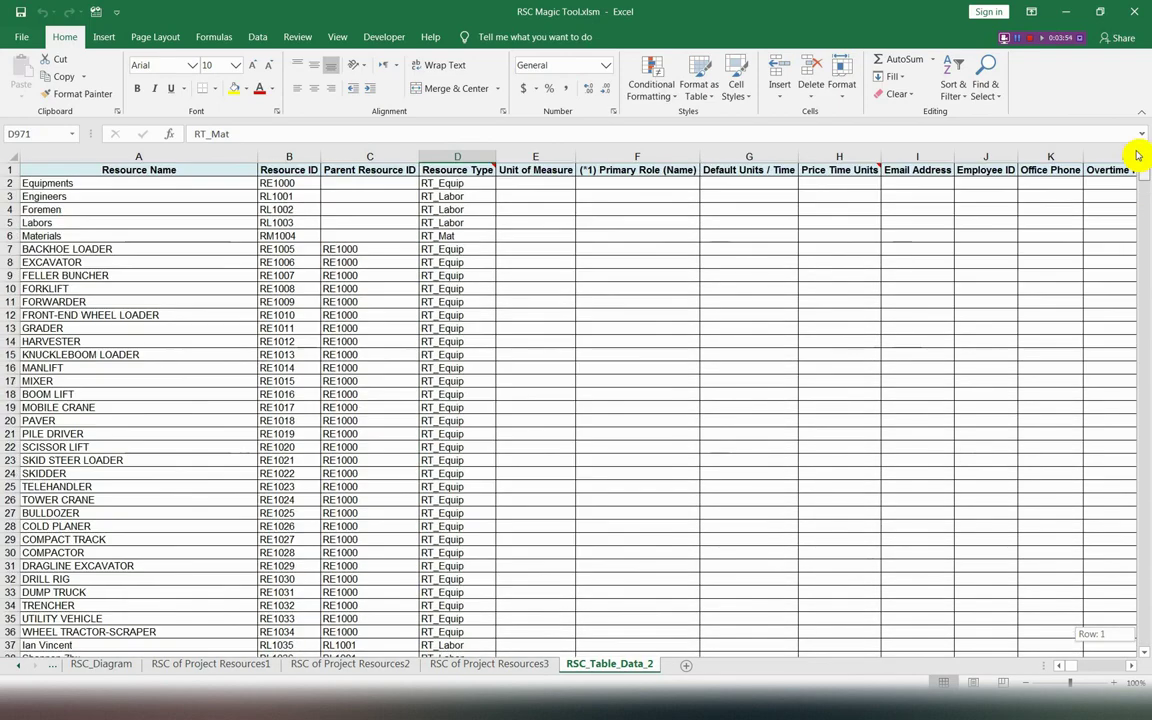
# Step: Look at the resource list in Primavera P6, and return to the Excel table with the RSC Magic Tool window restored
pyautogui.click(356, 703)
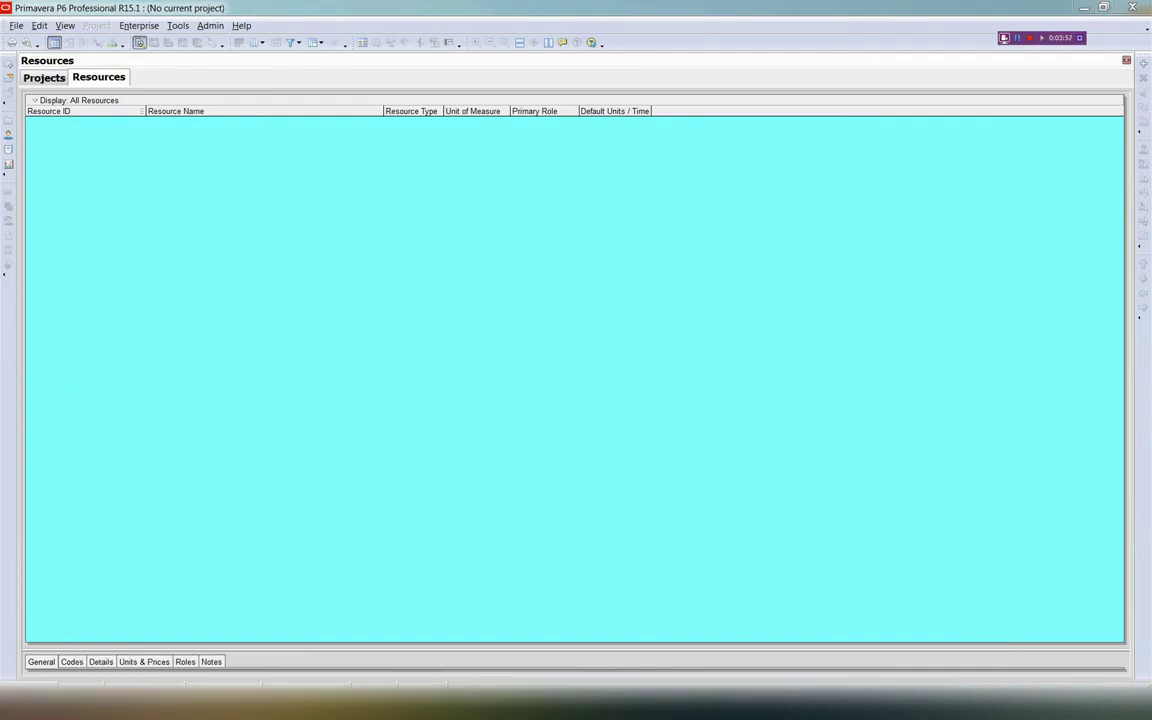
pyautogui.click(356, 703)
pyautogui.click(350, 703)
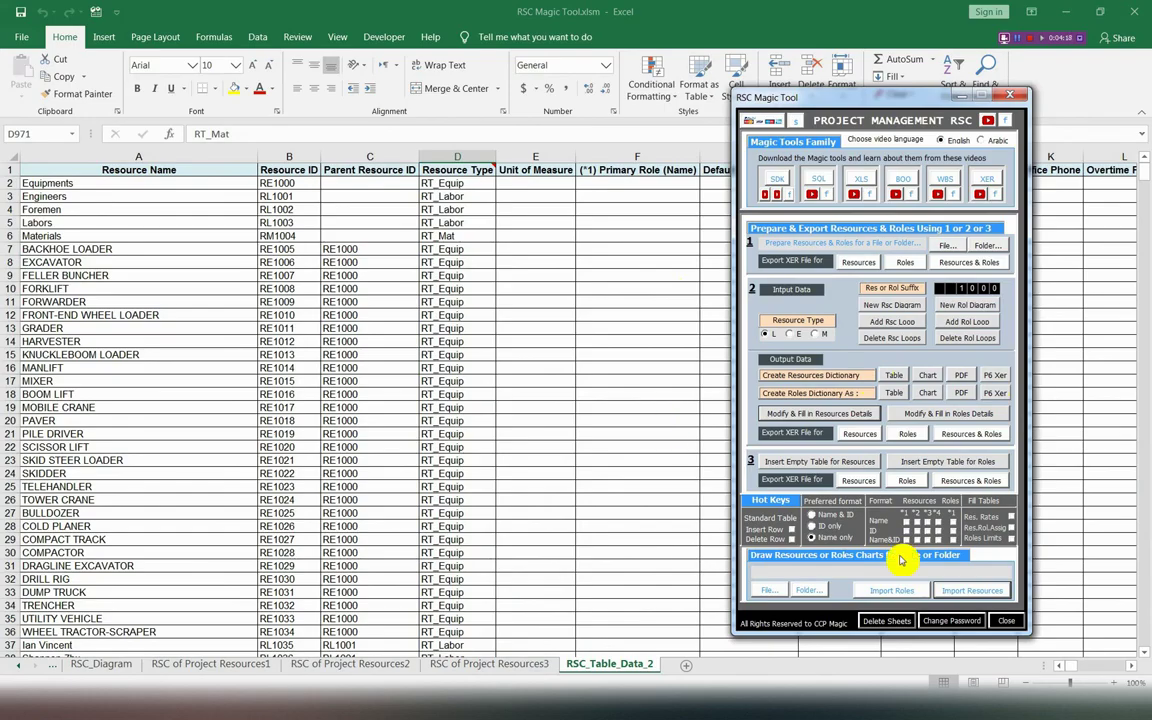
# Step: Export the modified resource details table as an XER file for resources, accepting the record test
pyautogui.click(859, 436)
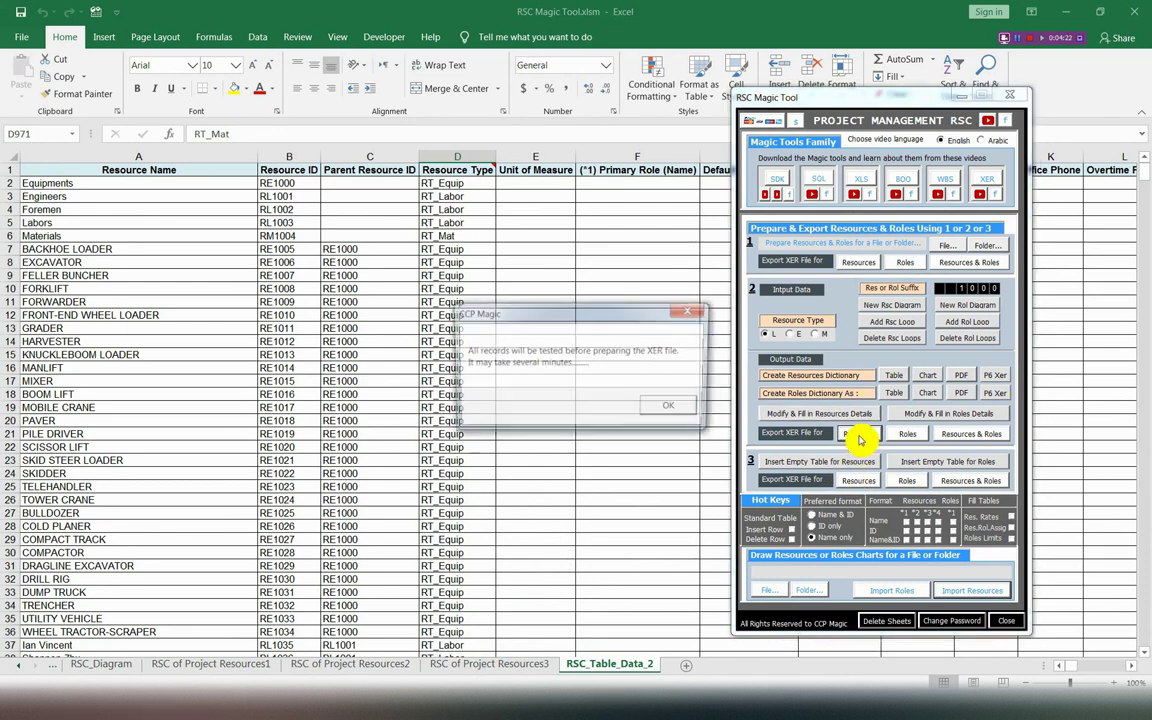
pyautogui.click(660, 400)
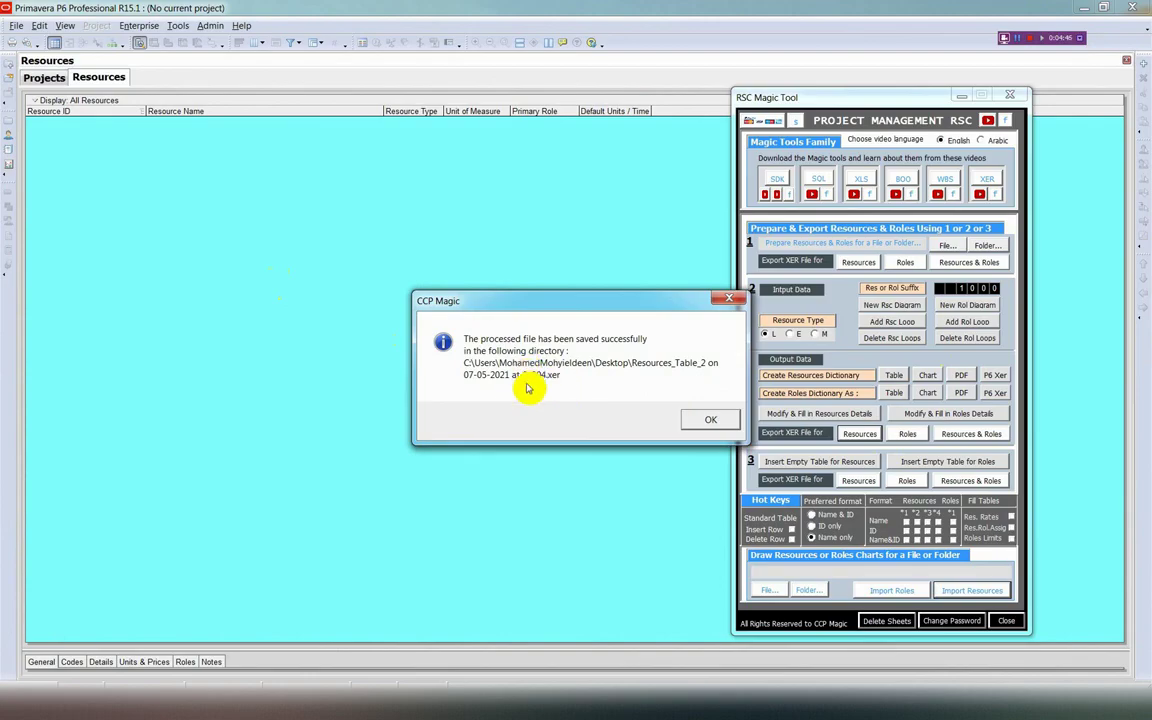
pyautogui.click(699, 422)
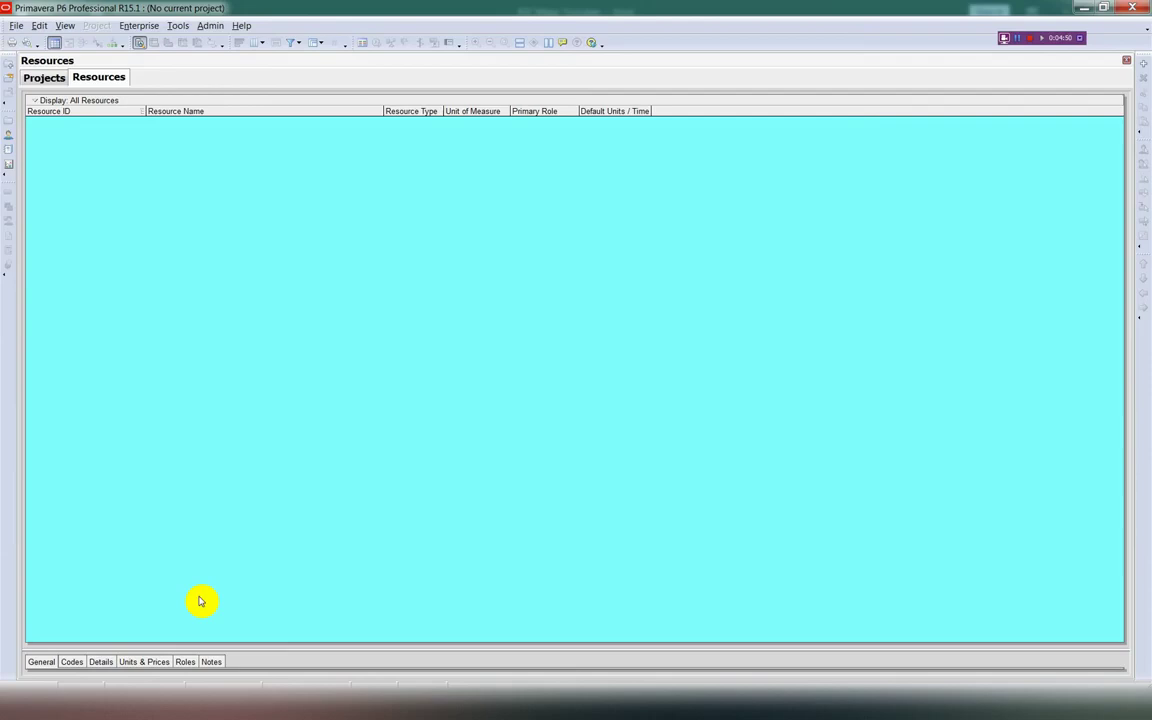
# Step: Start a Primavera PM (XER) import and choose Resources_Table_2 on 07-05-2021 at 65004.xer from the Desktop as the import file
pyautogui.click(14, 28)
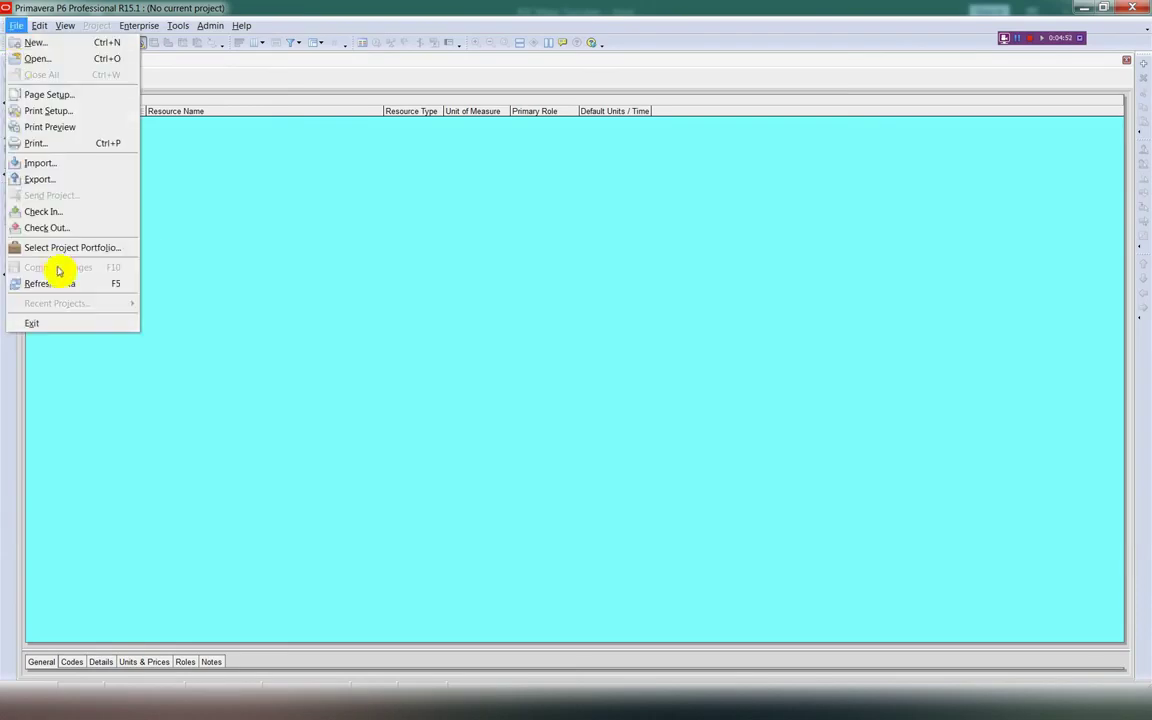
pyautogui.click(47, 167)
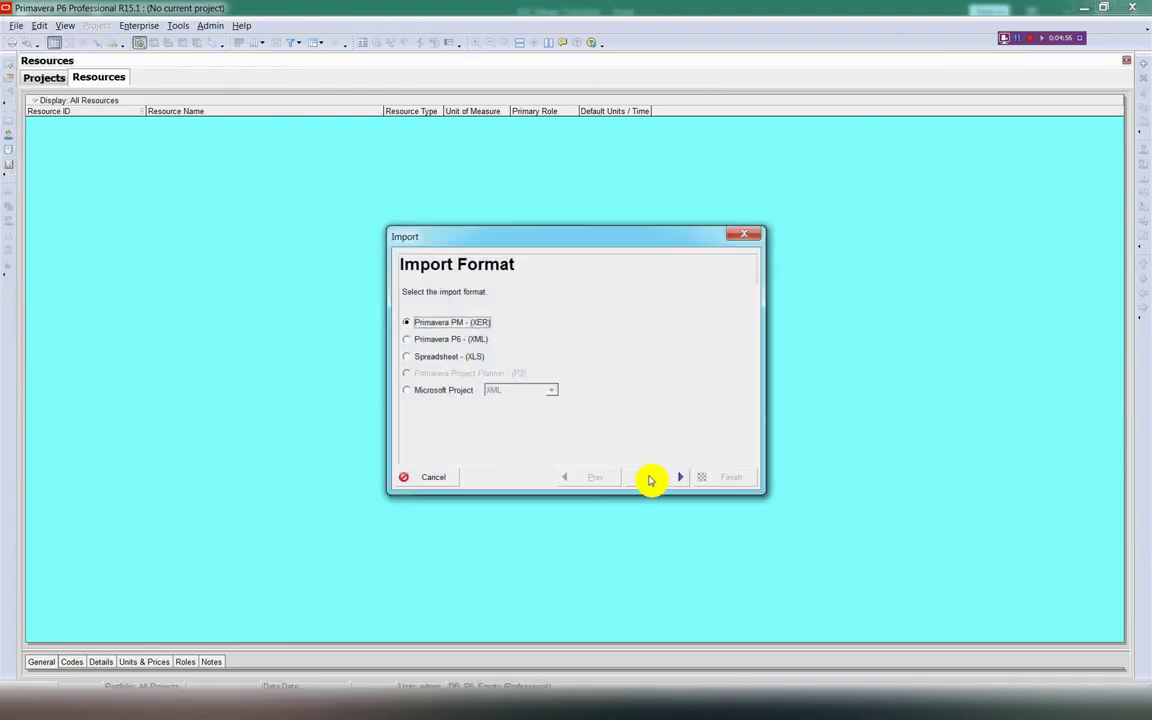
pyautogui.click(652, 478)
pyautogui.click(652, 478)
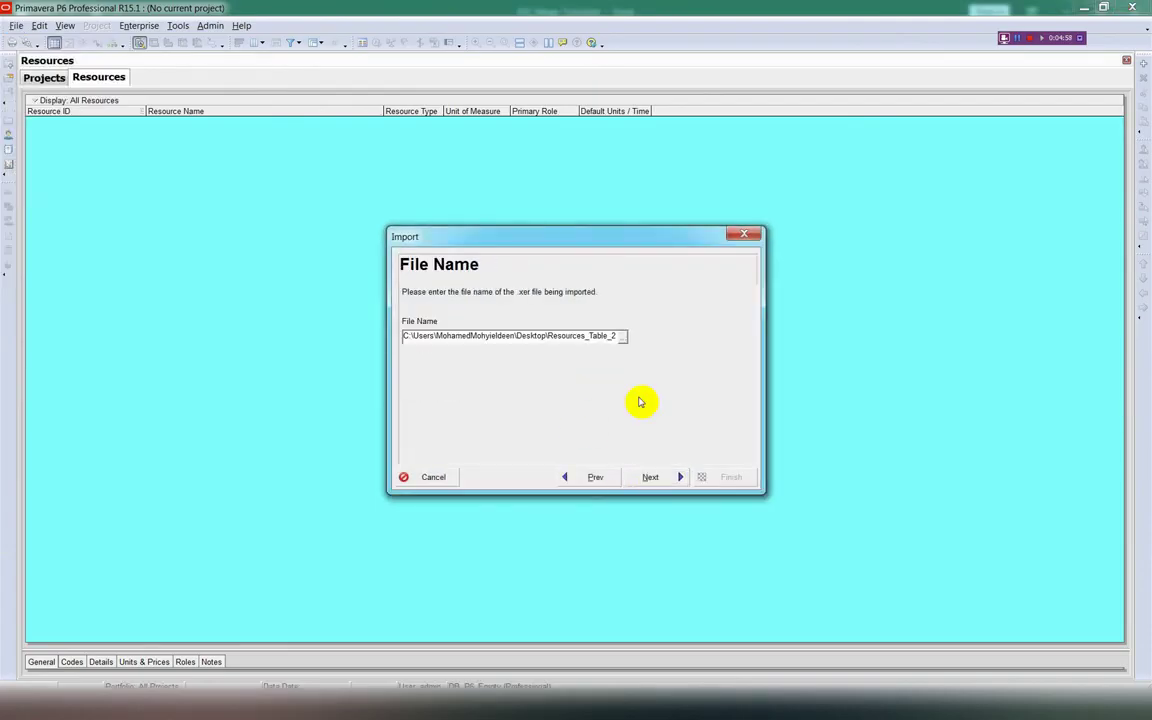
pyautogui.click(623, 338)
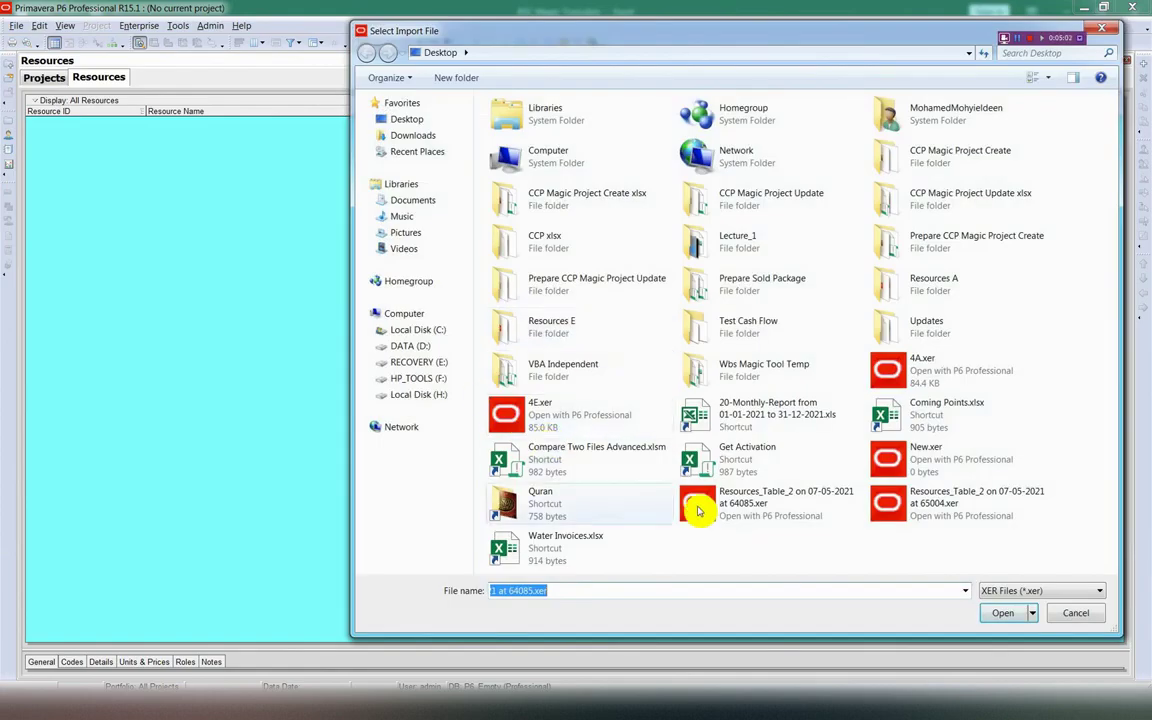
pyautogui.click(928, 512)
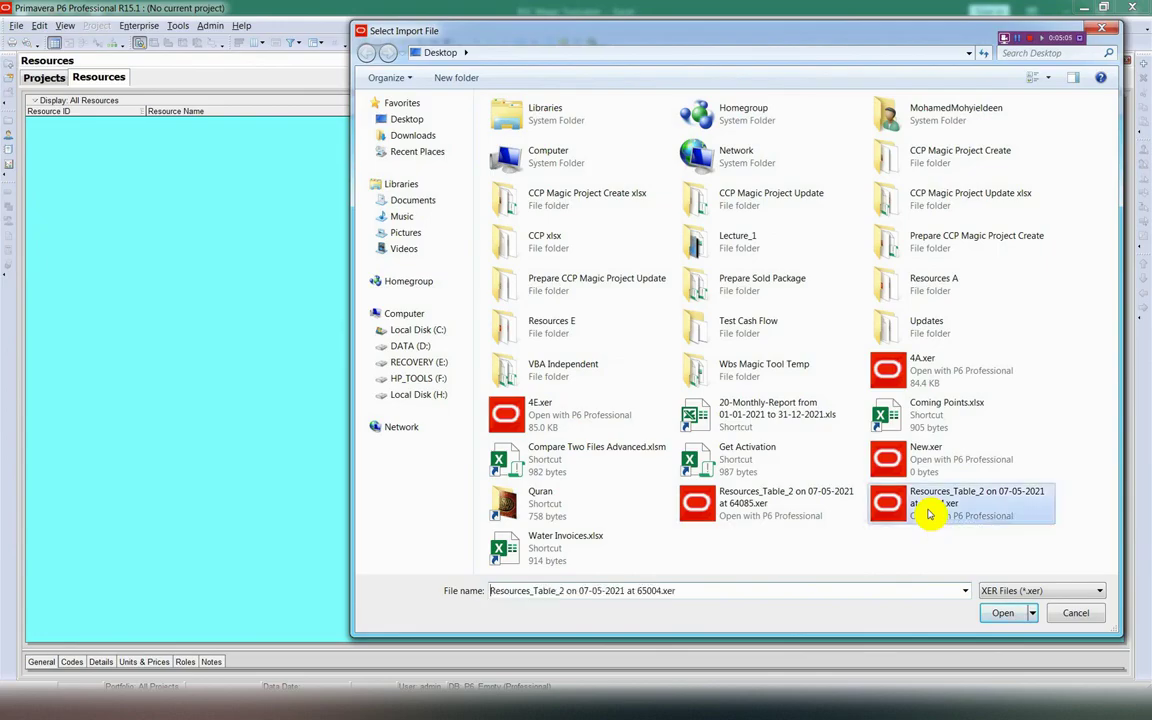
pyautogui.click(998, 611)
# Step: Run the resource import with the Default Configuration update options and close the import wizard
pyautogui.click(667, 476)
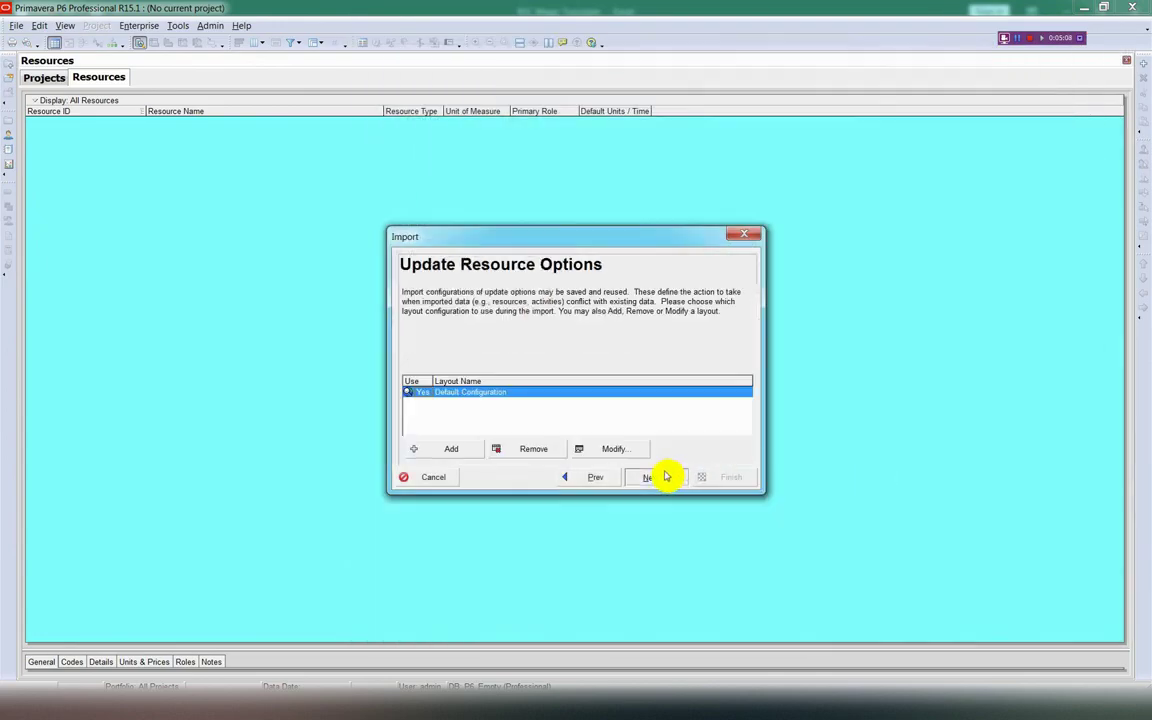
pyautogui.click(667, 476)
pyautogui.click(656, 476)
pyautogui.click(706, 476)
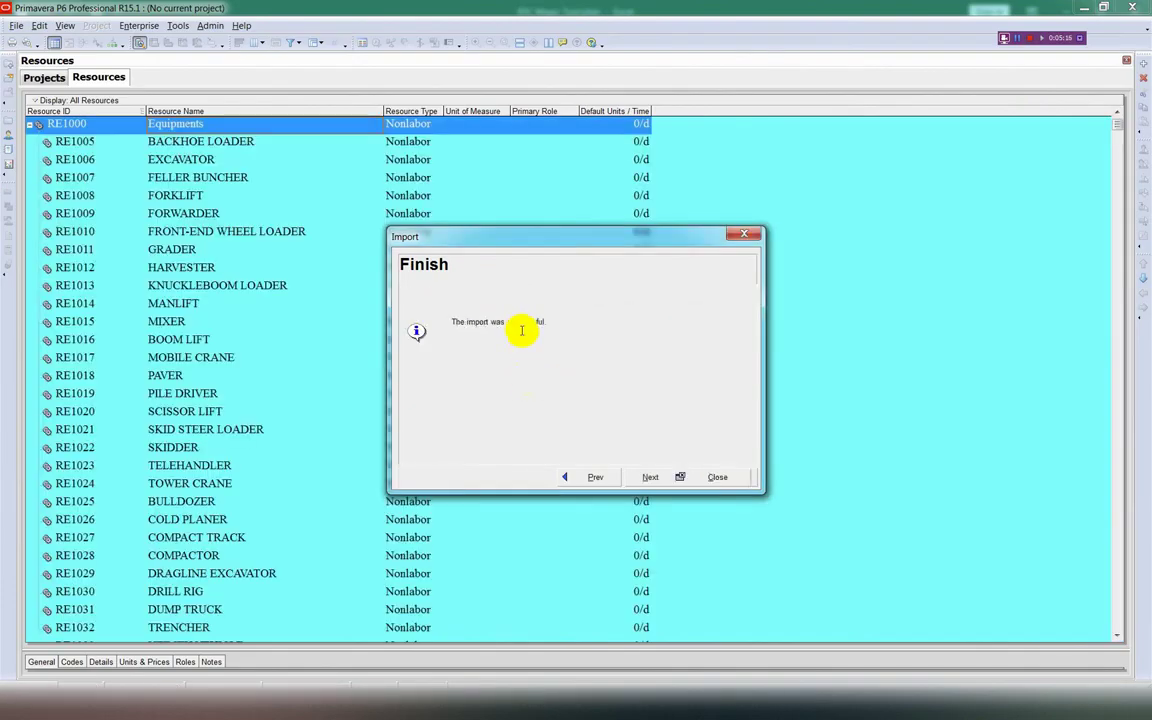
pyautogui.click(730, 235)
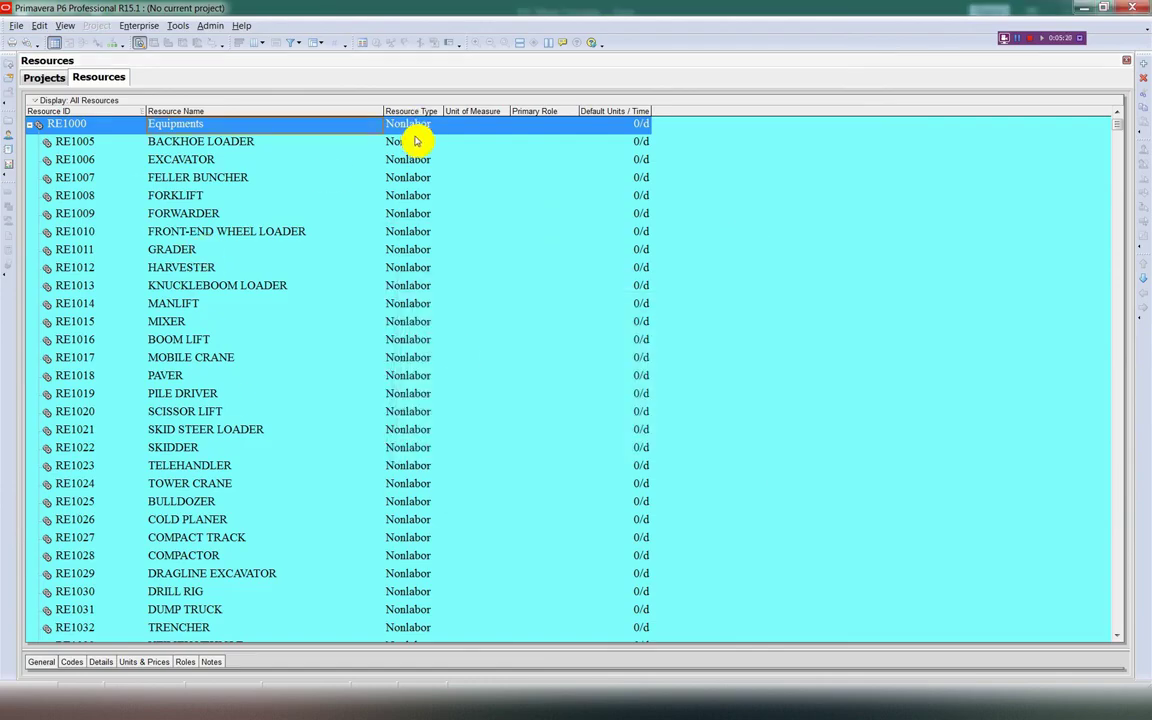
# Step: Examine the resource types of the imported equipment, Engineers, Foremen, Labors and material items down the resource list
pyautogui.click(405, 466)
pyautogui.scroll(-5, 403, 440)
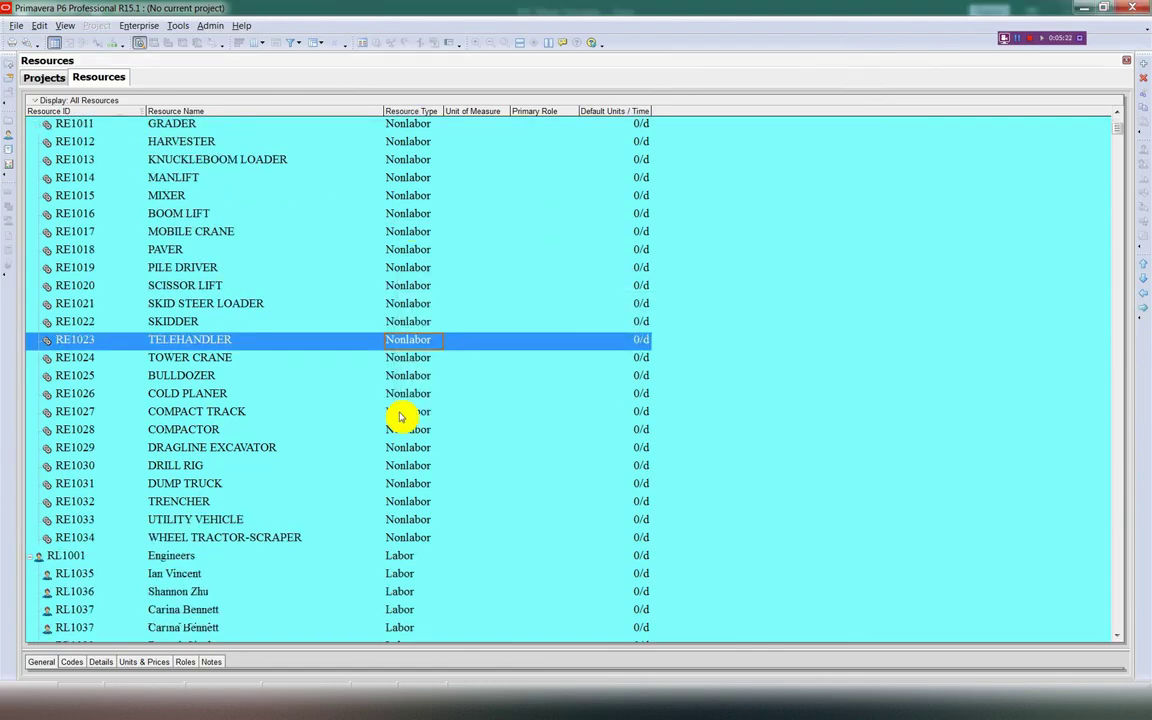
pyautogui.click(400, 432)
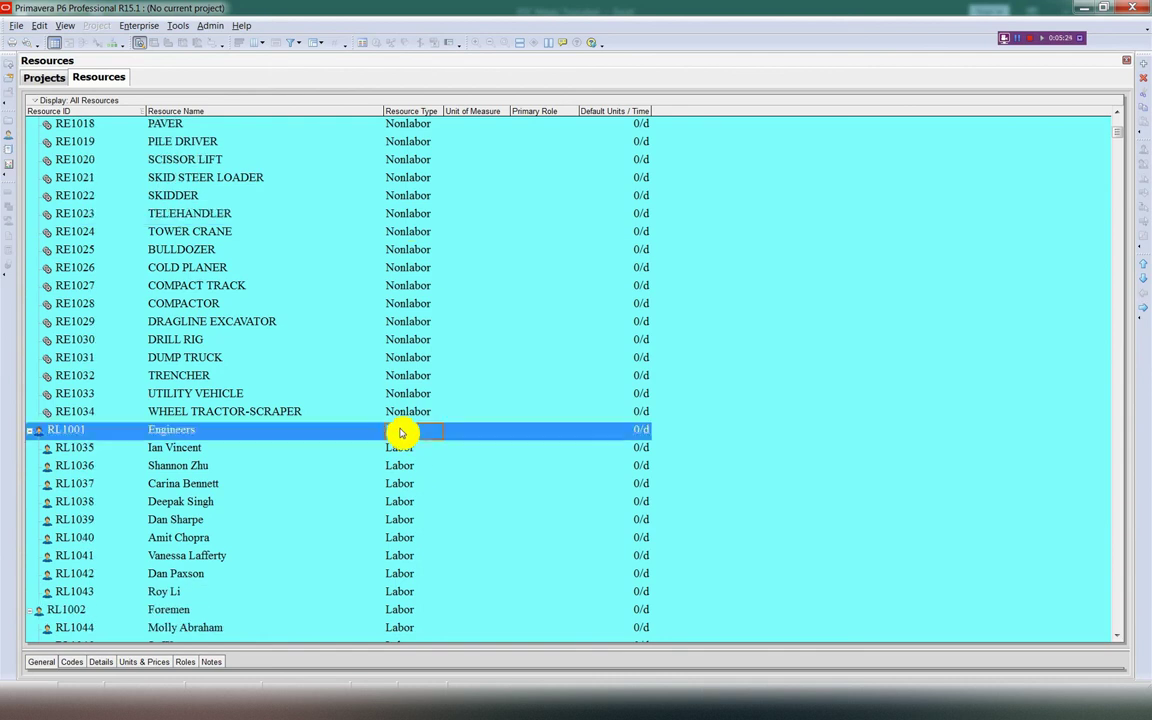
pyautogui.scroll(-3, 401, 434)
pyautogui.click(216, 429)
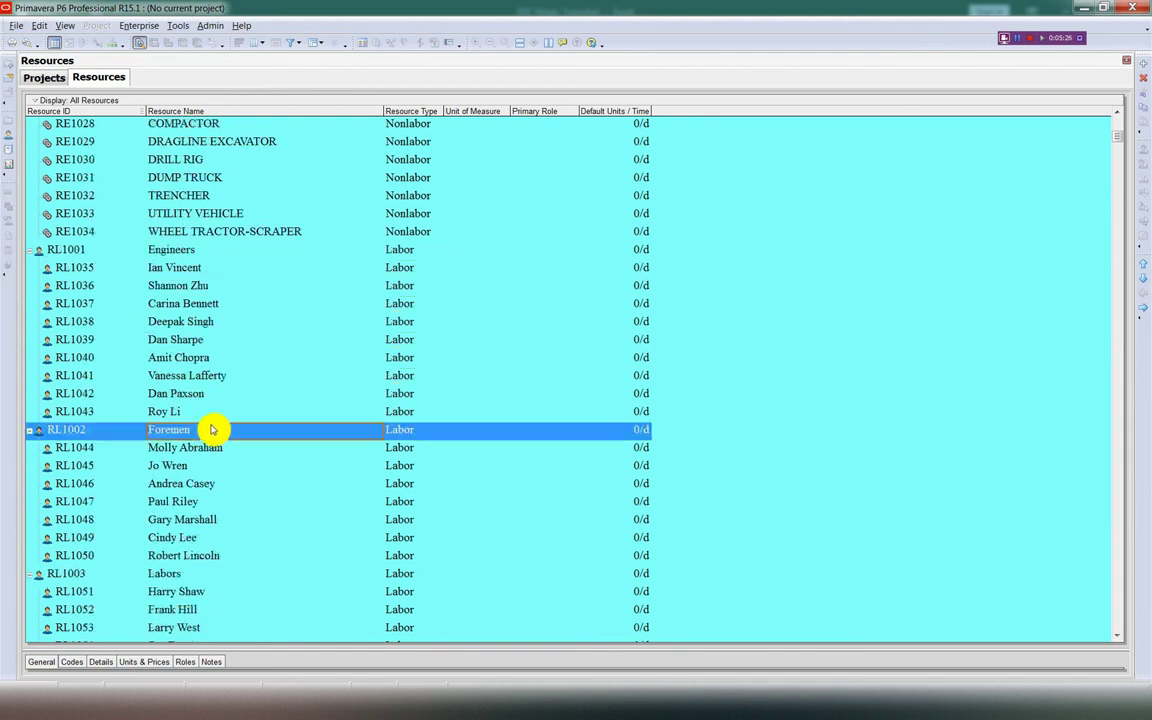
pyautogui.scroll(-2, 229, 424)
pyautogui.click(197, 452)
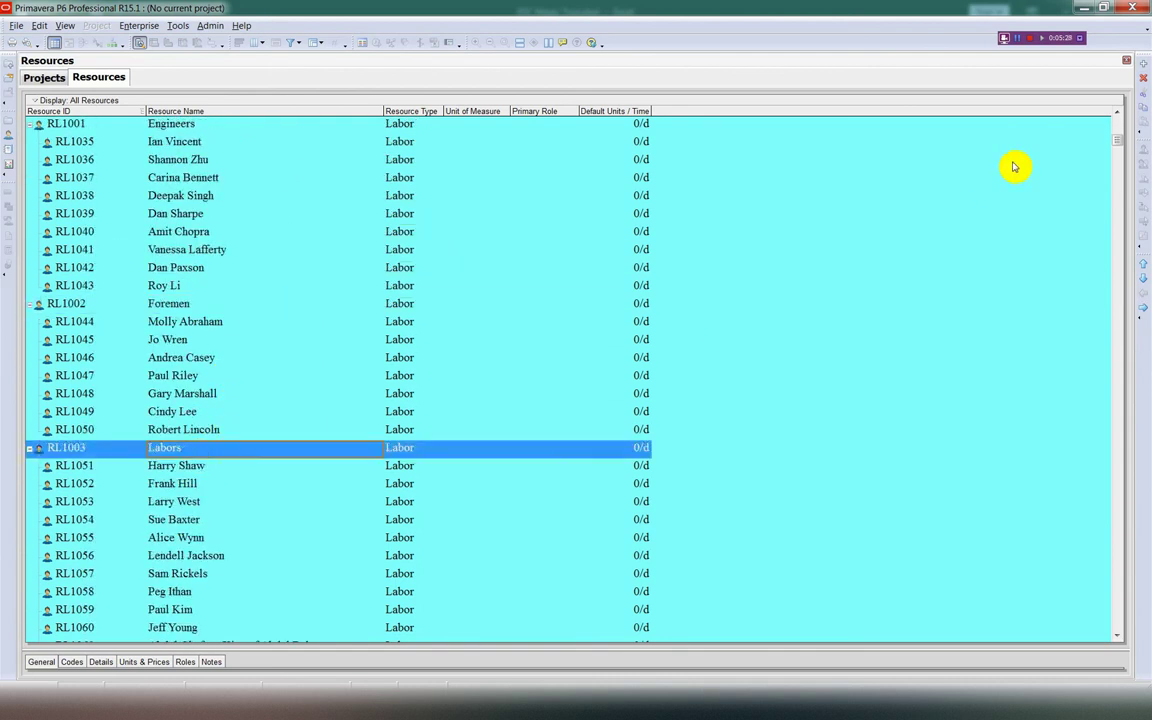
pyautogui.moveTo(1116, 136); pyautogui.dragTo(1142, 571)
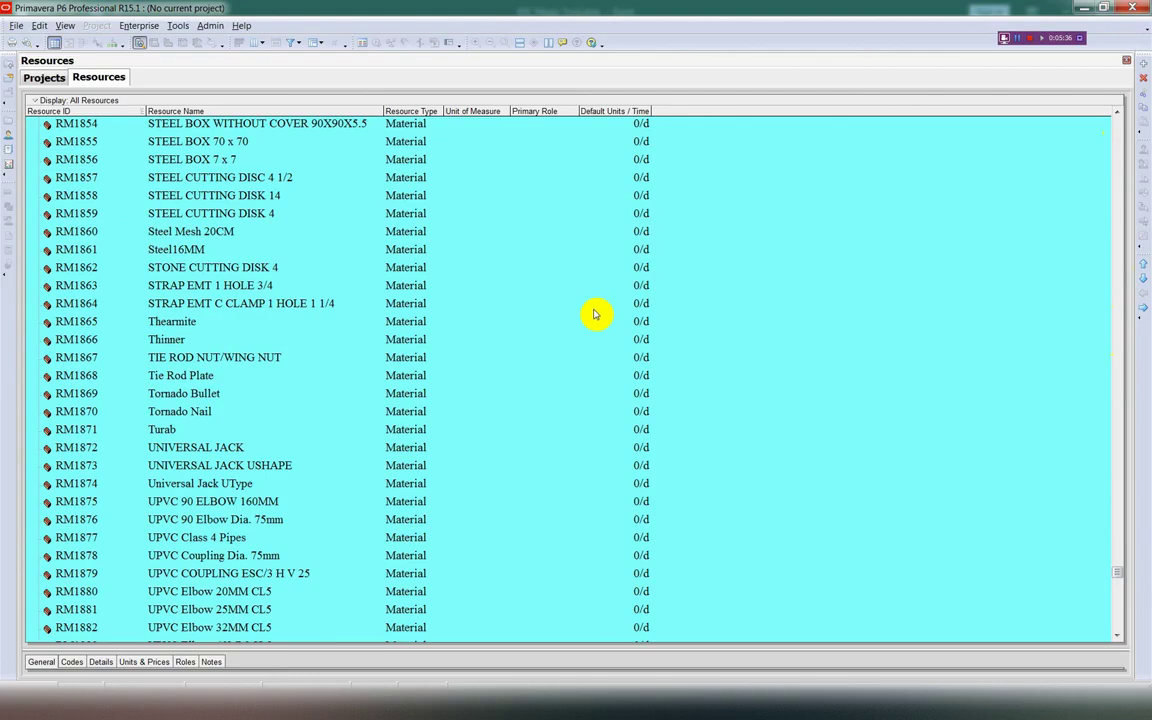